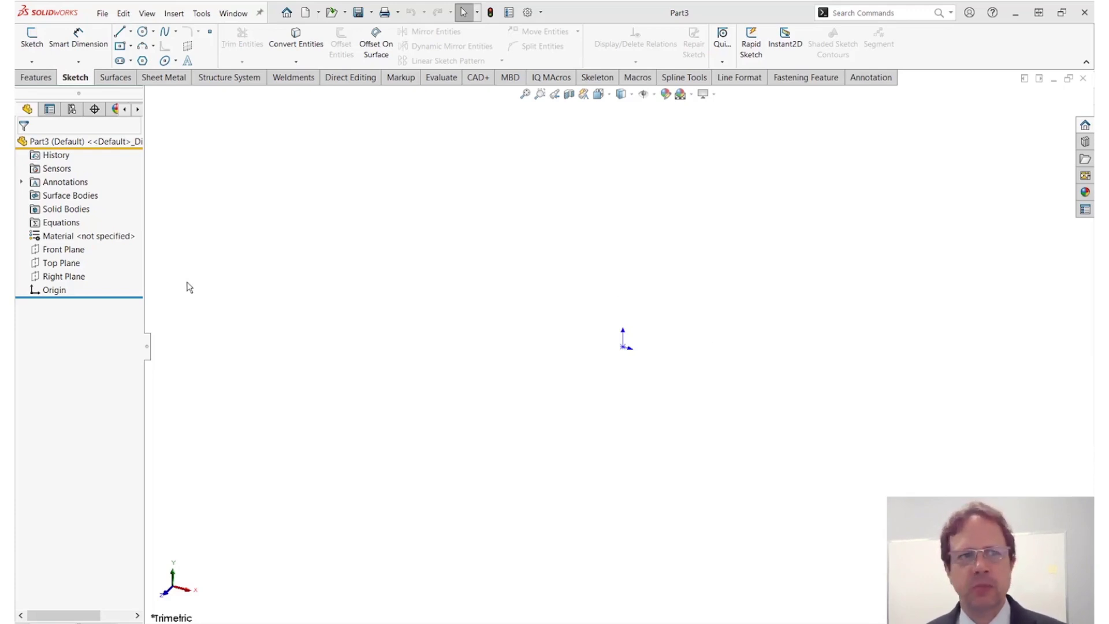
On the Top Plane, draw a center rectangle anchored at the origin.
click(73, 268)
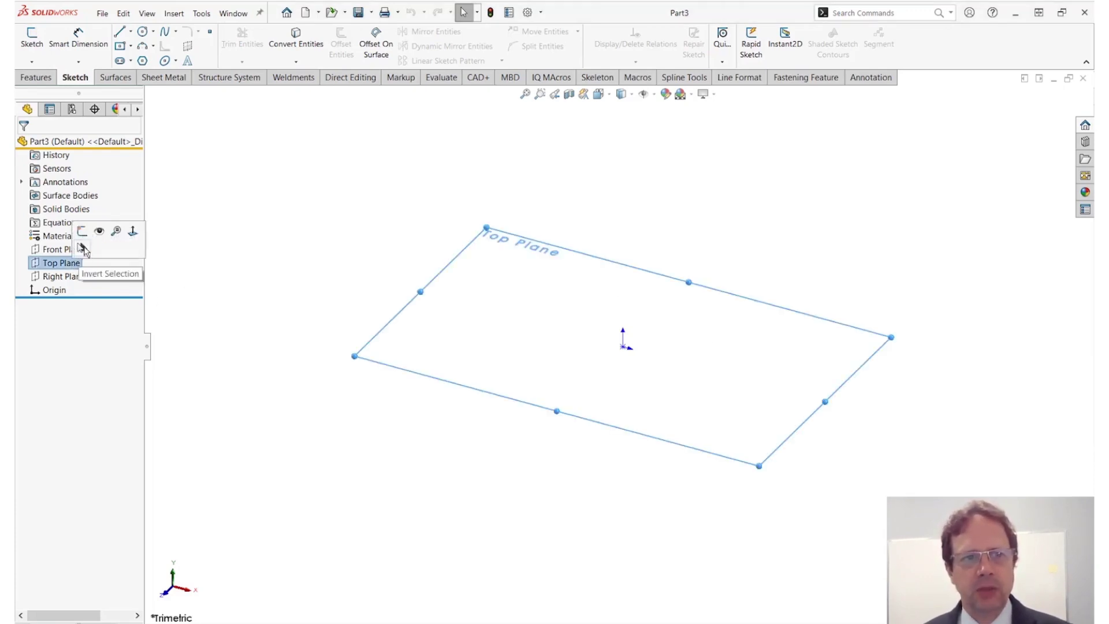
click(86, 232)
key(s)
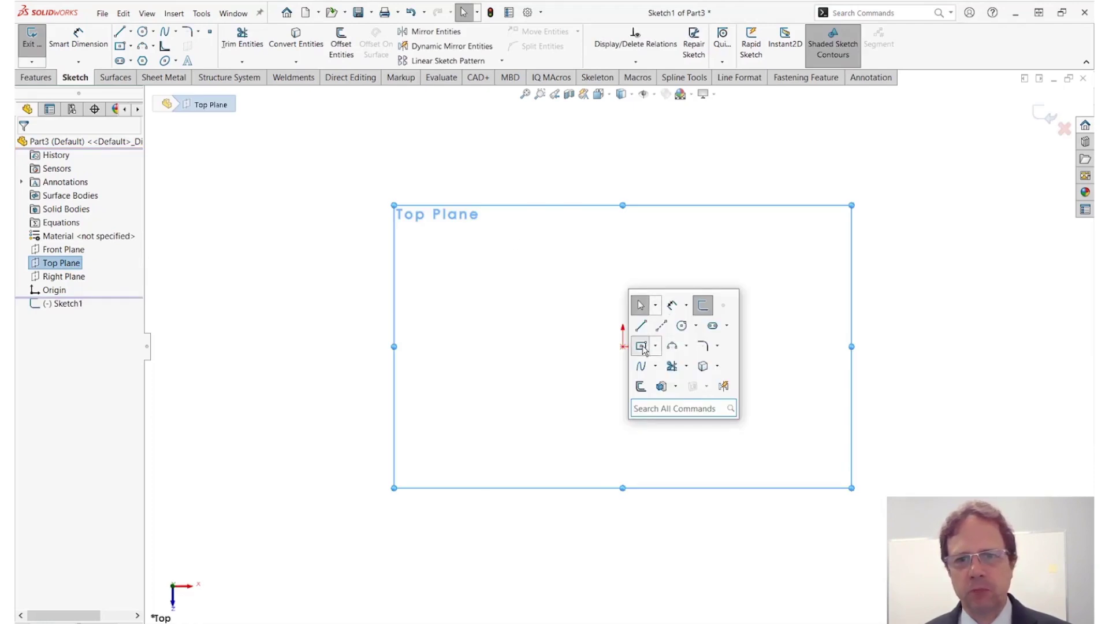
click(670, 346)
click(623, 347)
click(810, 224)
key(s)
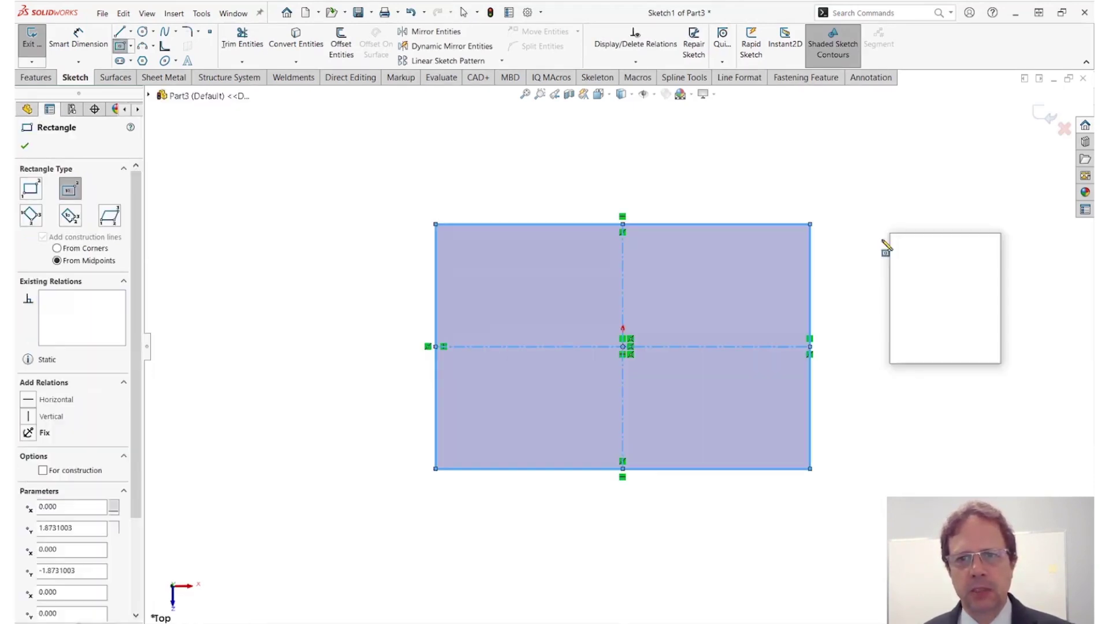
Dimension the rectangle 5 in wide and 4 in tall.
key(Escape)
key(Escape)
click(683, 230)
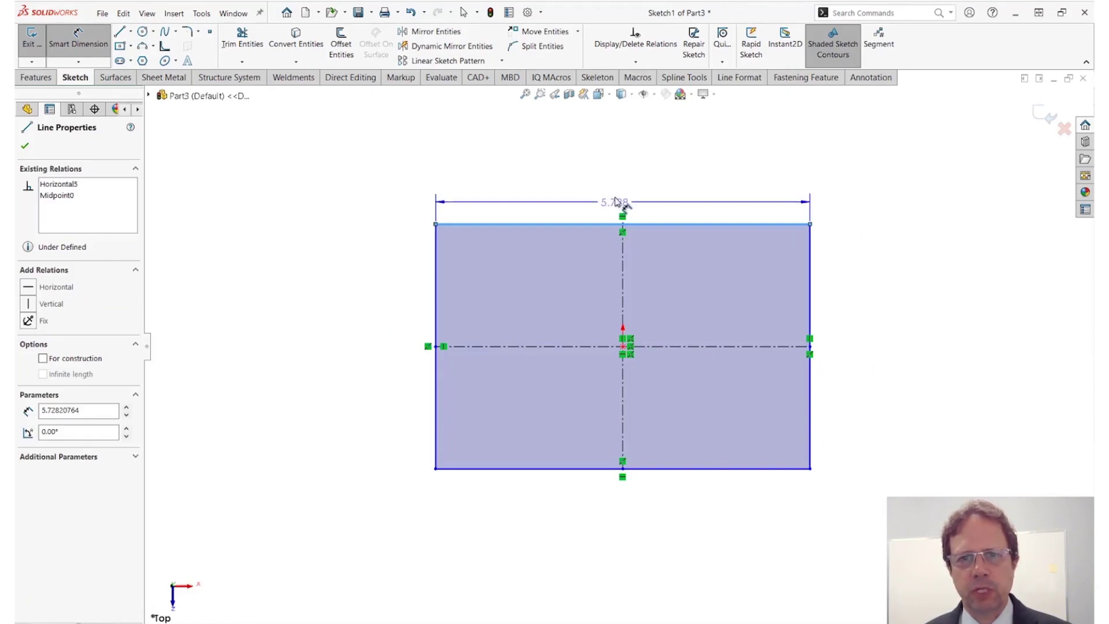
click(618, 194)
text(5)
key(Return)
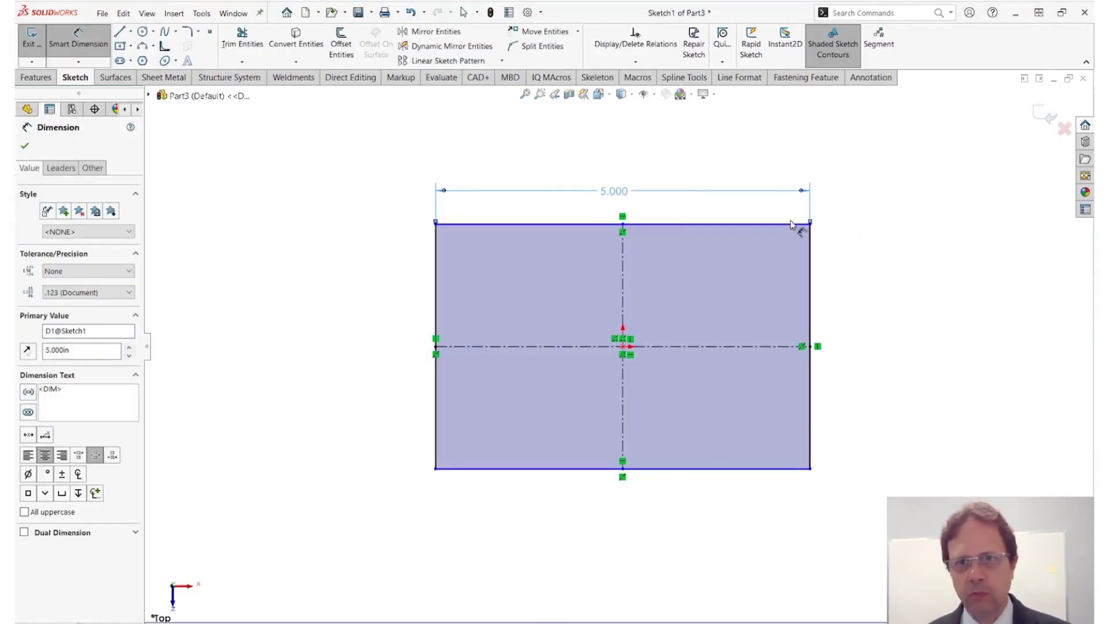
click(810, 288)
click(864, 342)
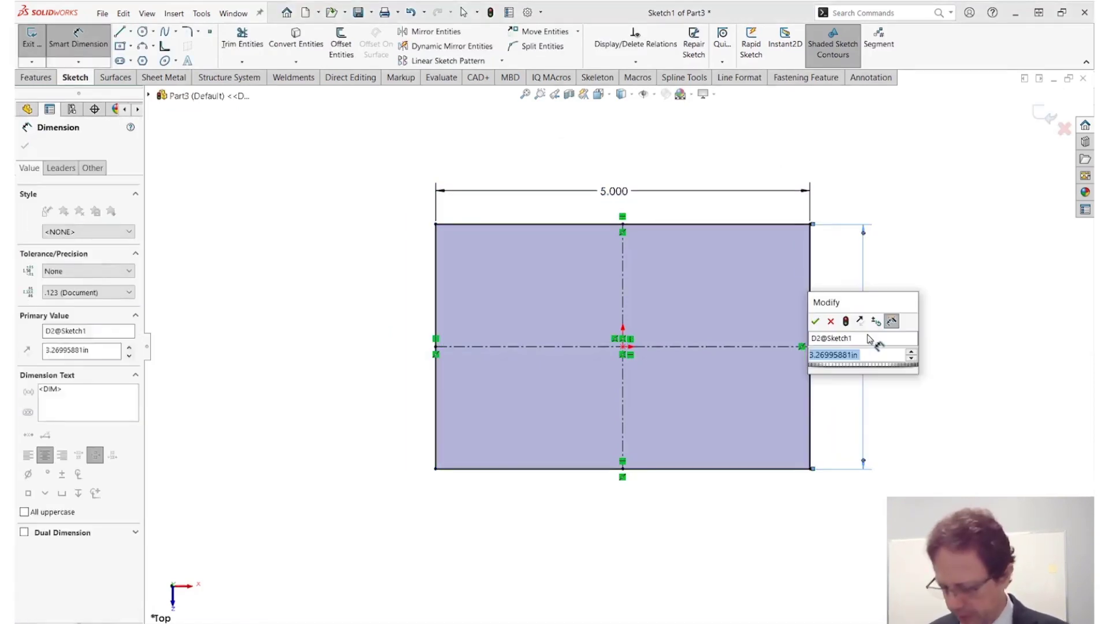
text(4)
key(Return)
Extrude the rectangle 2 in into the base block.
key(s)
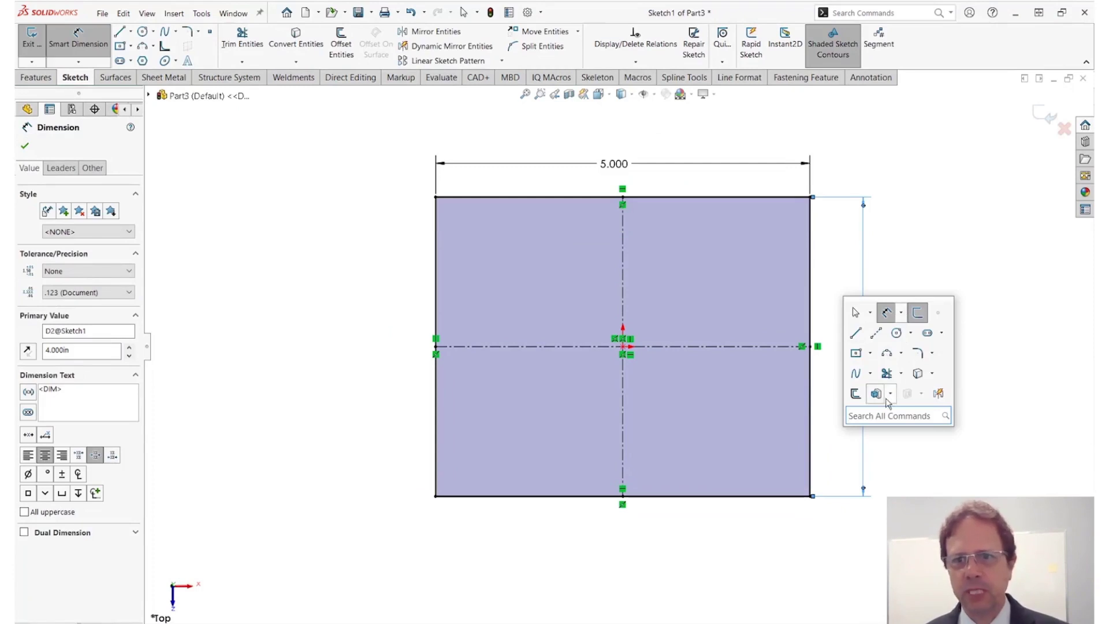
click(876, 393)
text(2.000in)
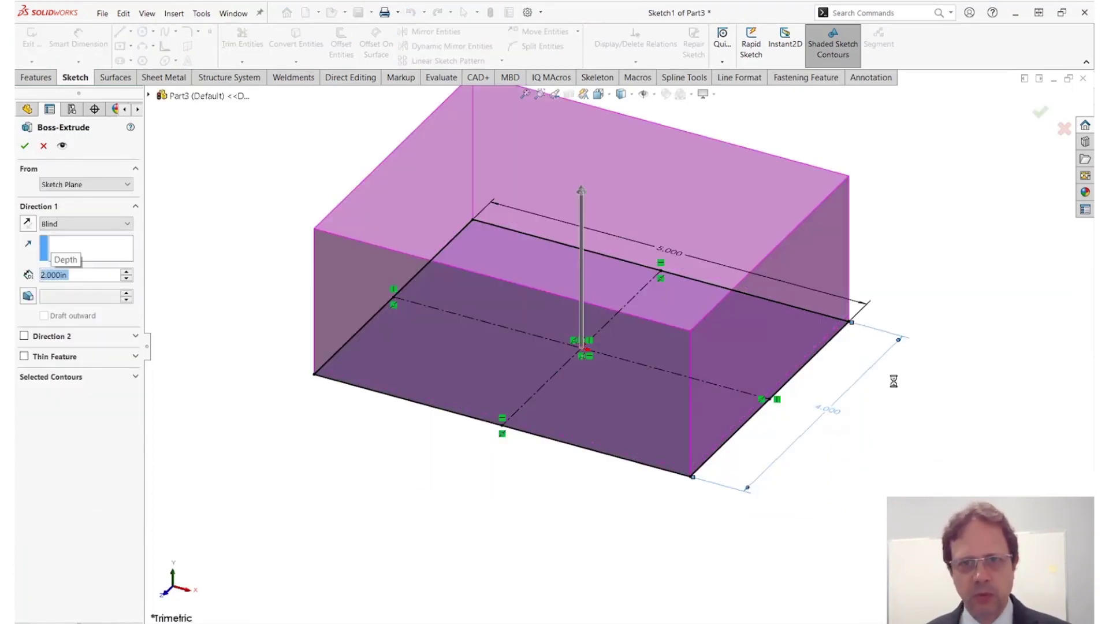
key(Return)
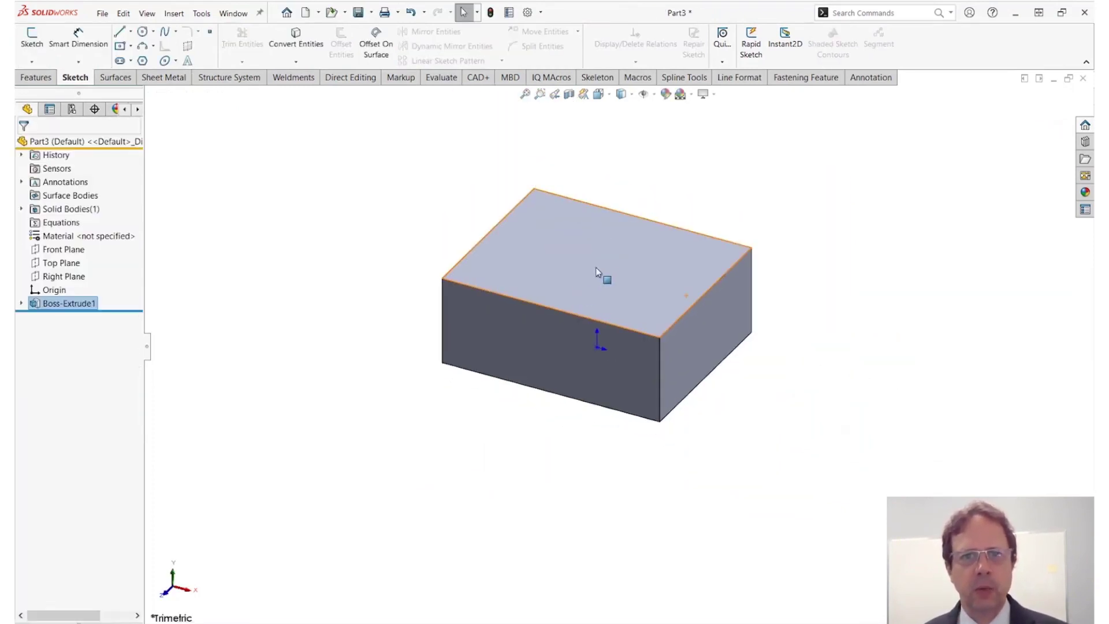
Start a sketch on the block's top face, viewed normal to it.
click(603, 253)
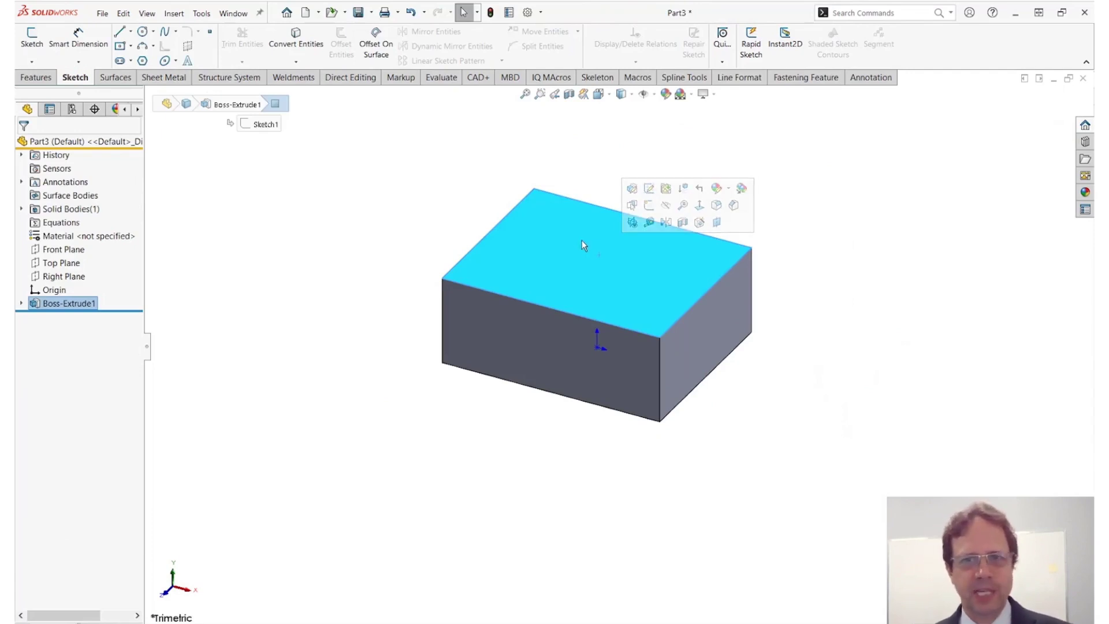
click(648, 206)
click(854, 229)
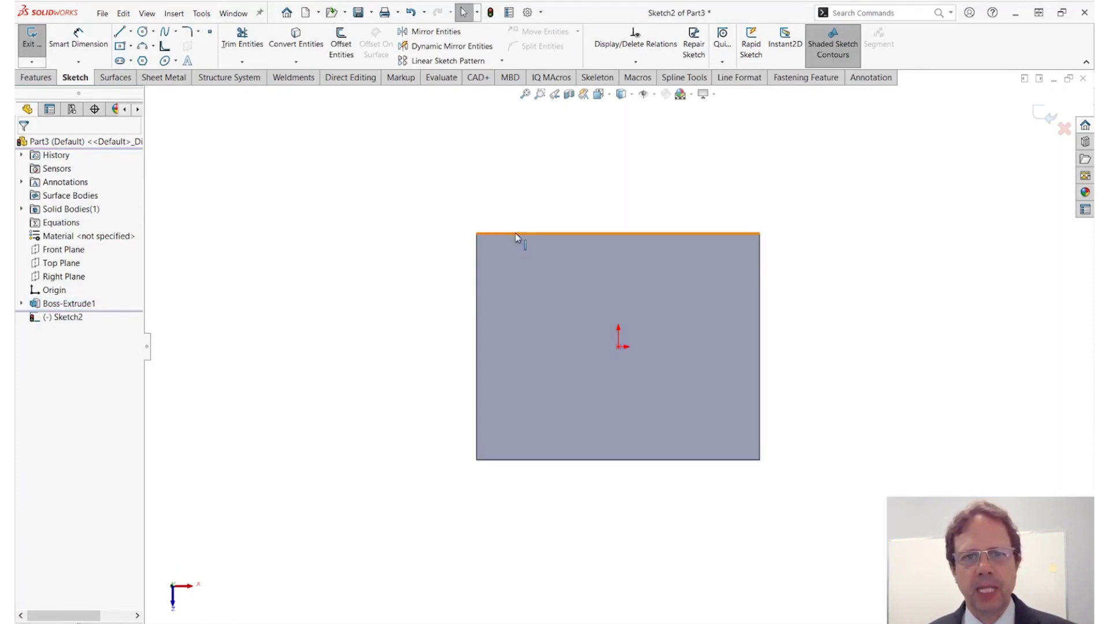
click(515, 233)
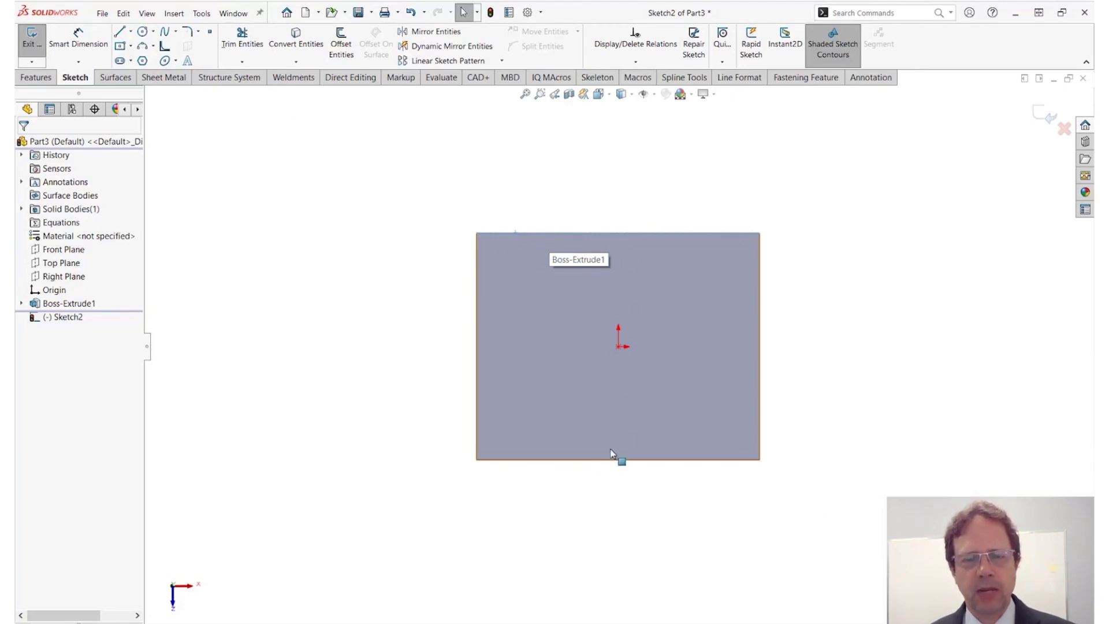
click(375, 344)
Outline the left half of the top face with a closed four-line loop.
key(s)
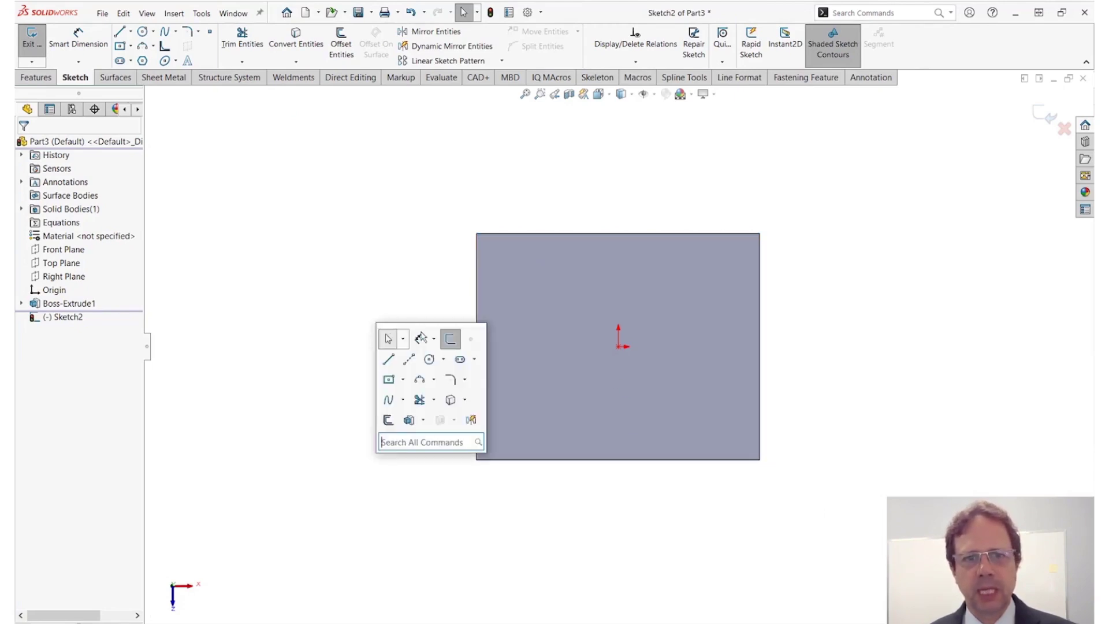
click(388, 362)
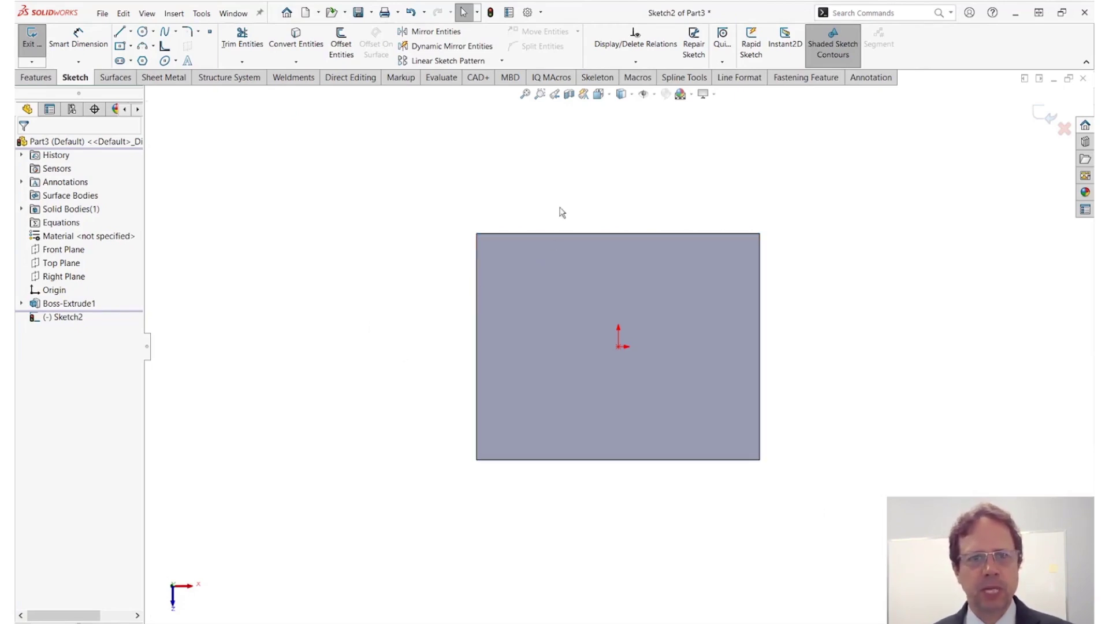
click(477, 234)
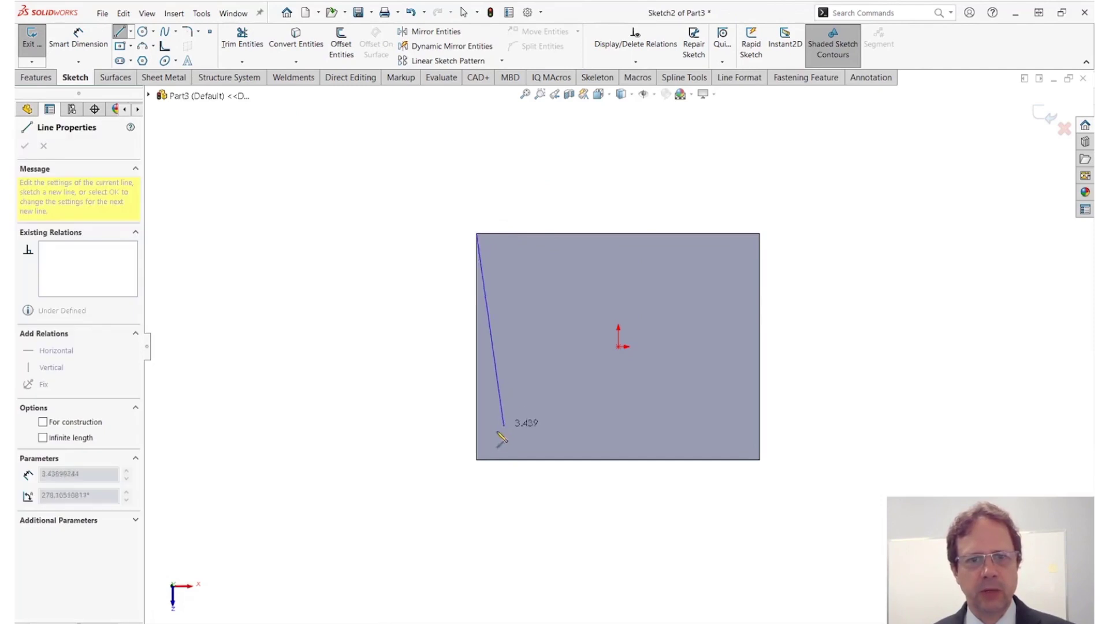
click(477, 460)
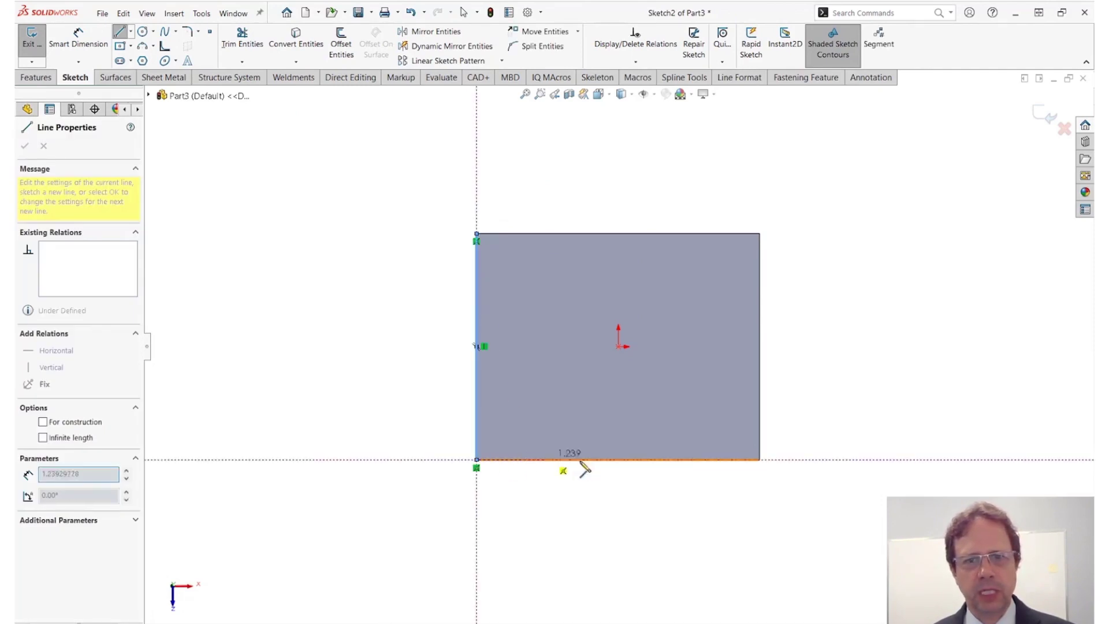
click(618, 460)
click(617, 233)
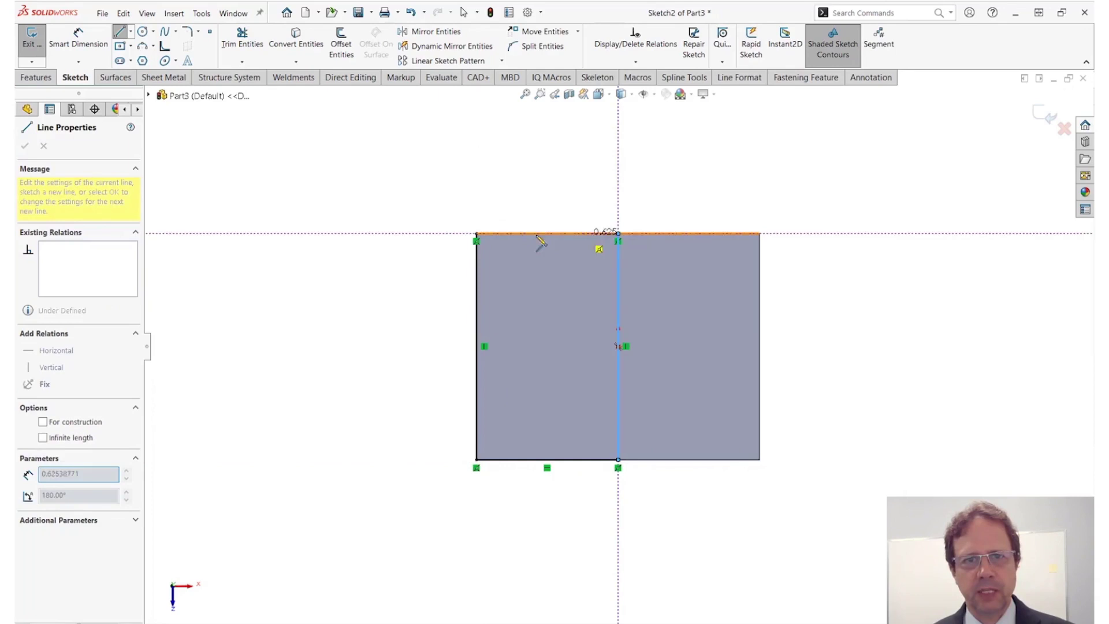
click(477, 233)
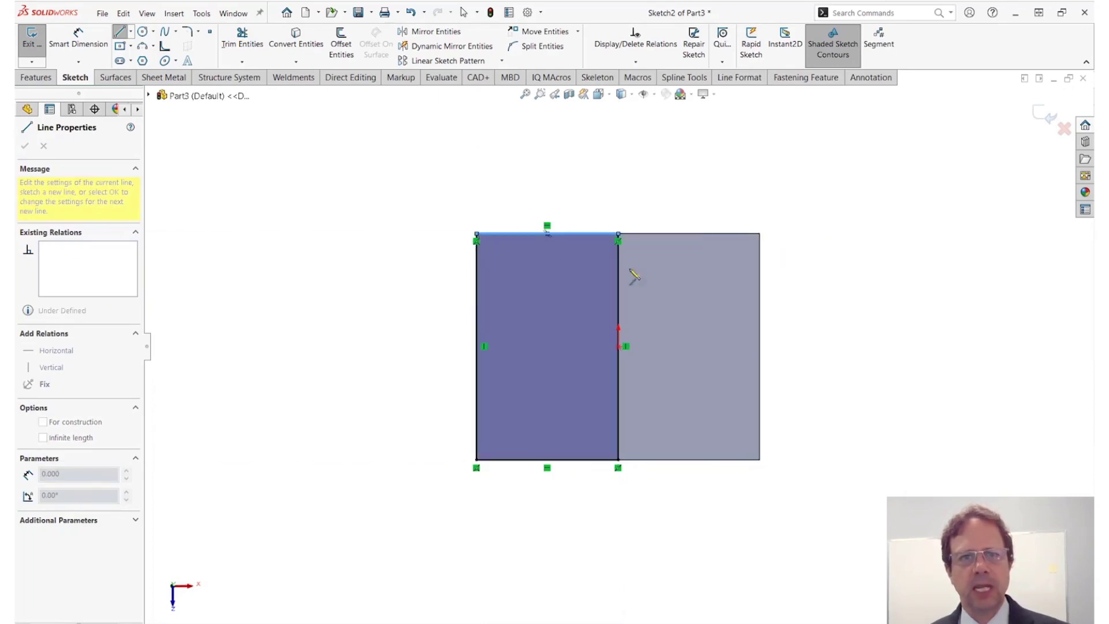
key(Escape)
Extrude the left-half outline 1 in upward as a boss.
mouse_move(851, 275)
middle_down()
mouse_move(849, 104)
mouse_move(864, 109)
middle_up()
key(s)
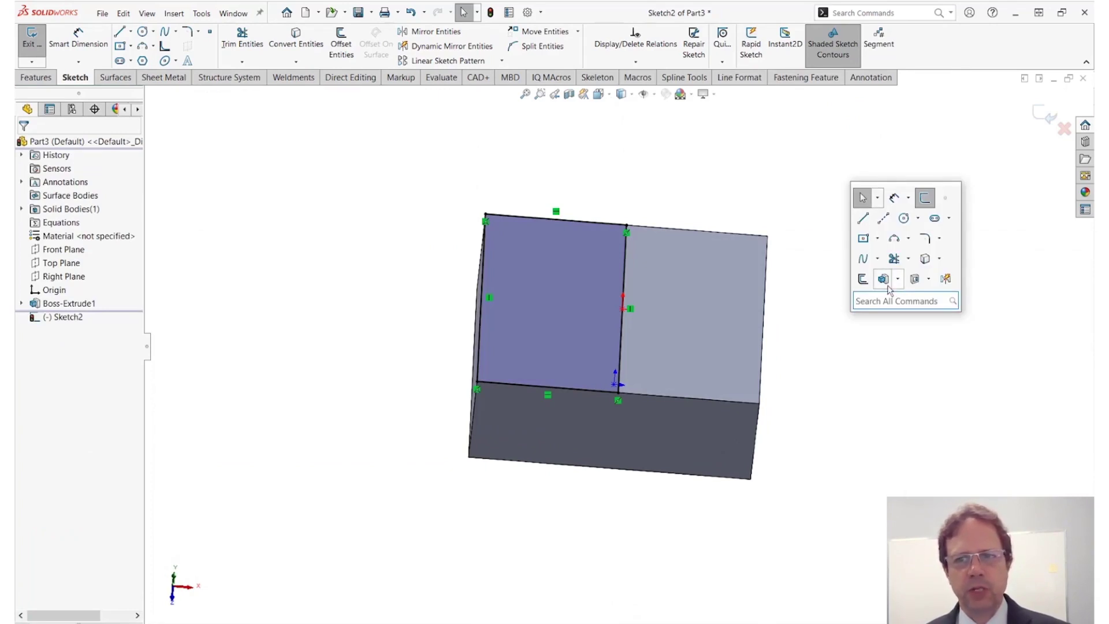
click(884, 280)
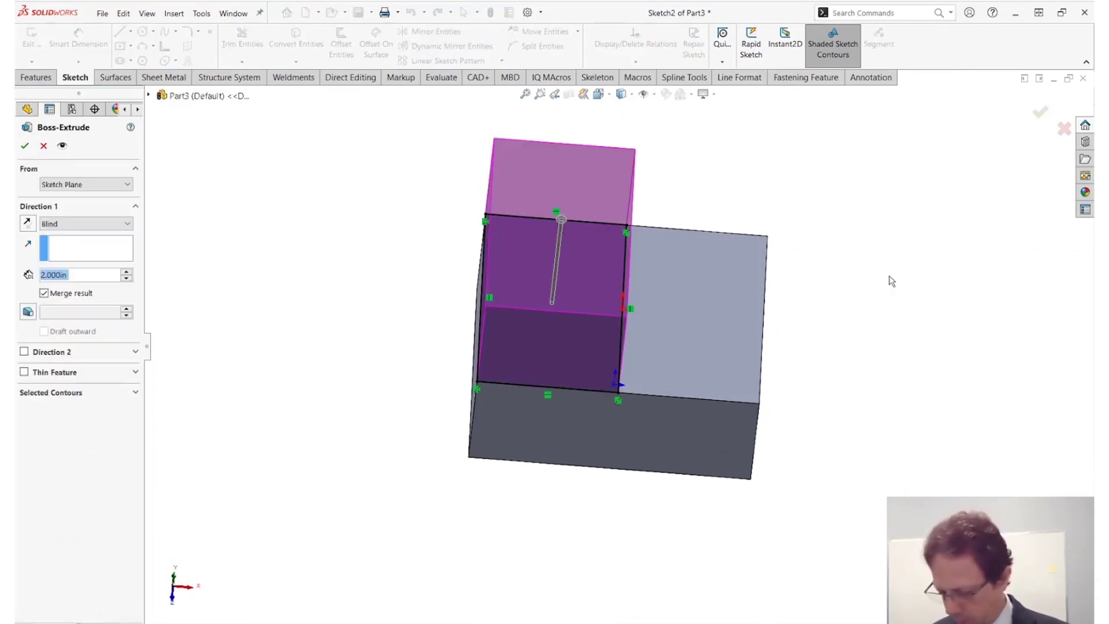
text(1)
key(Return)
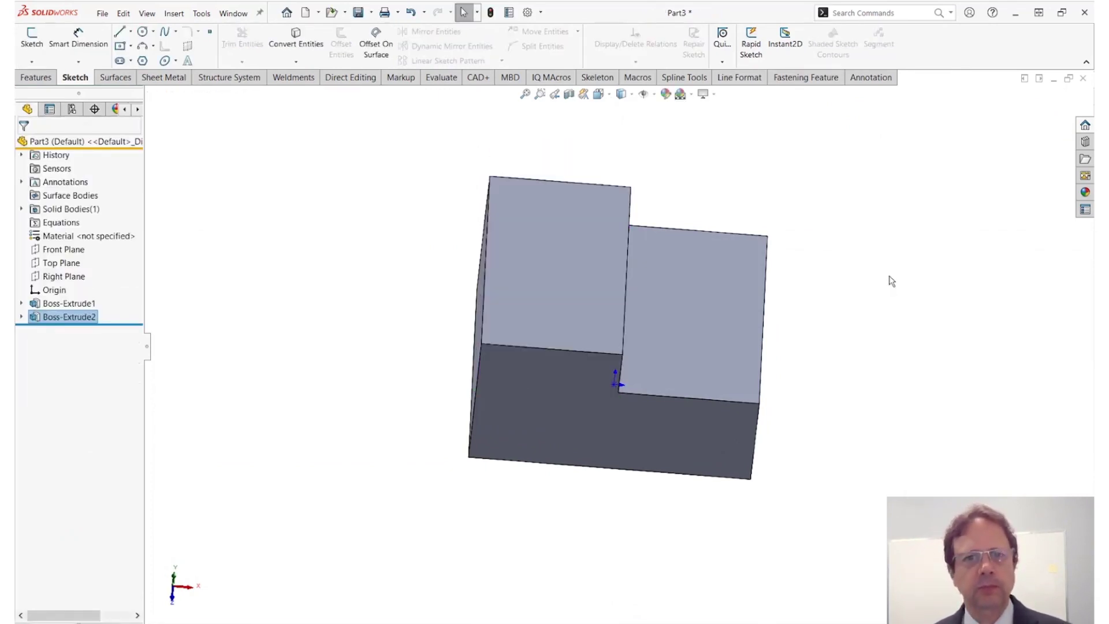
Edit the base sketch: make the left side construction and round that end with an arc.
click(725, 301)
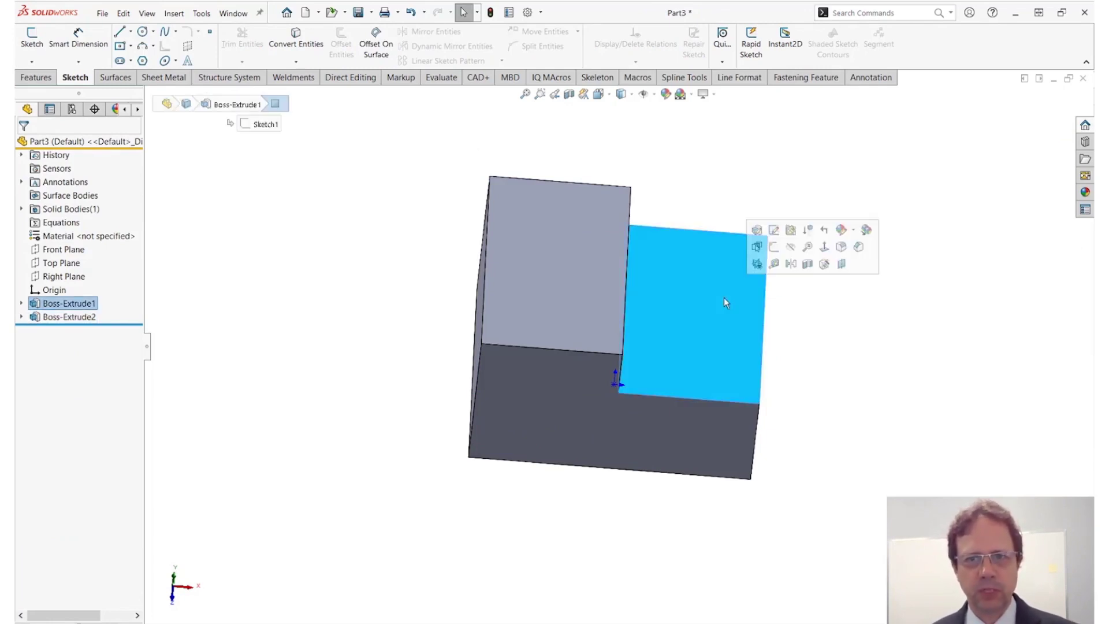
click(758, 237)
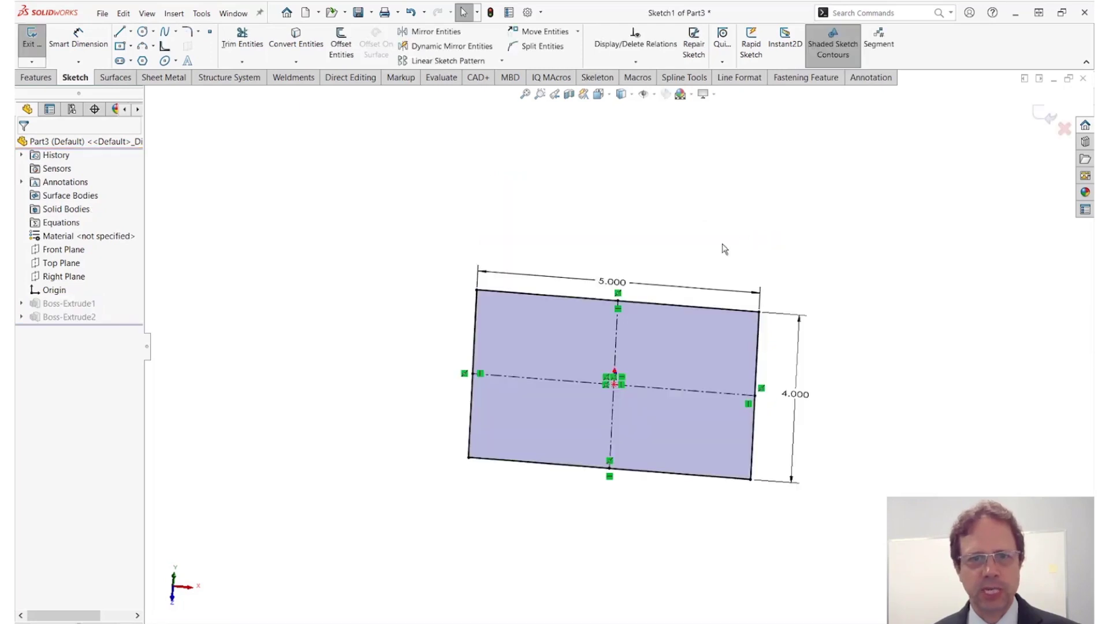
click(476, 320)
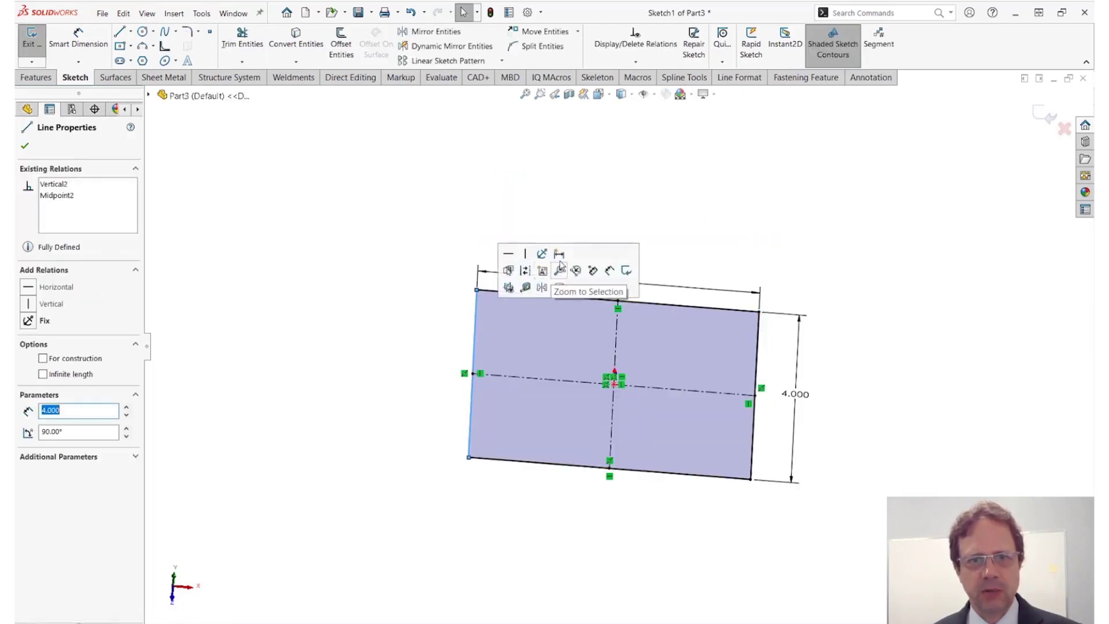
click(533, 276)
key(s)
click(470, 287)
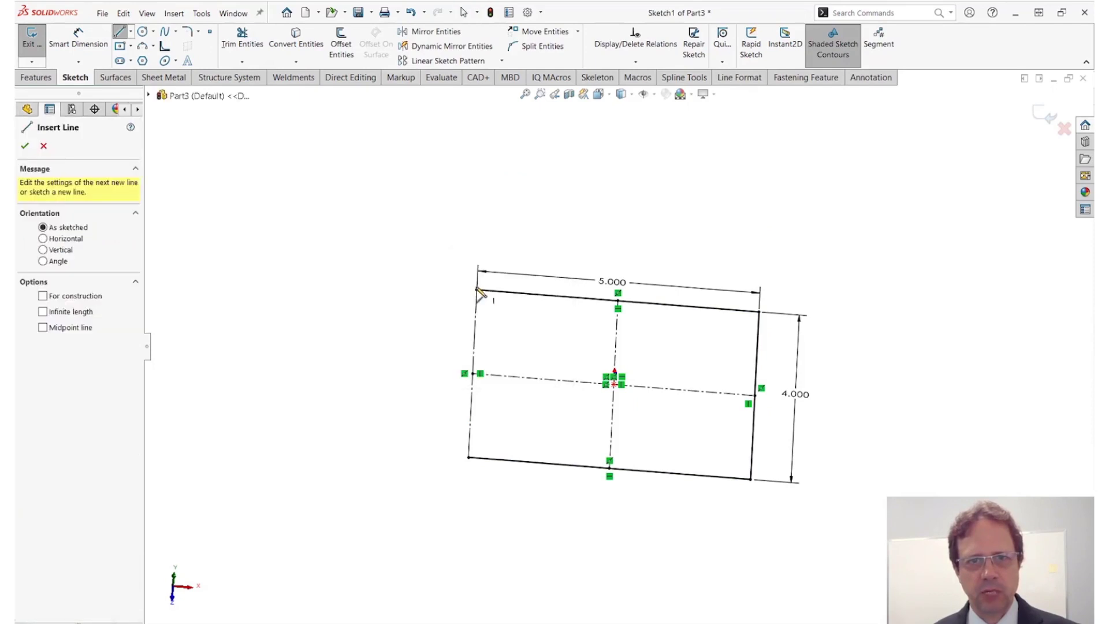
click(476, 289)
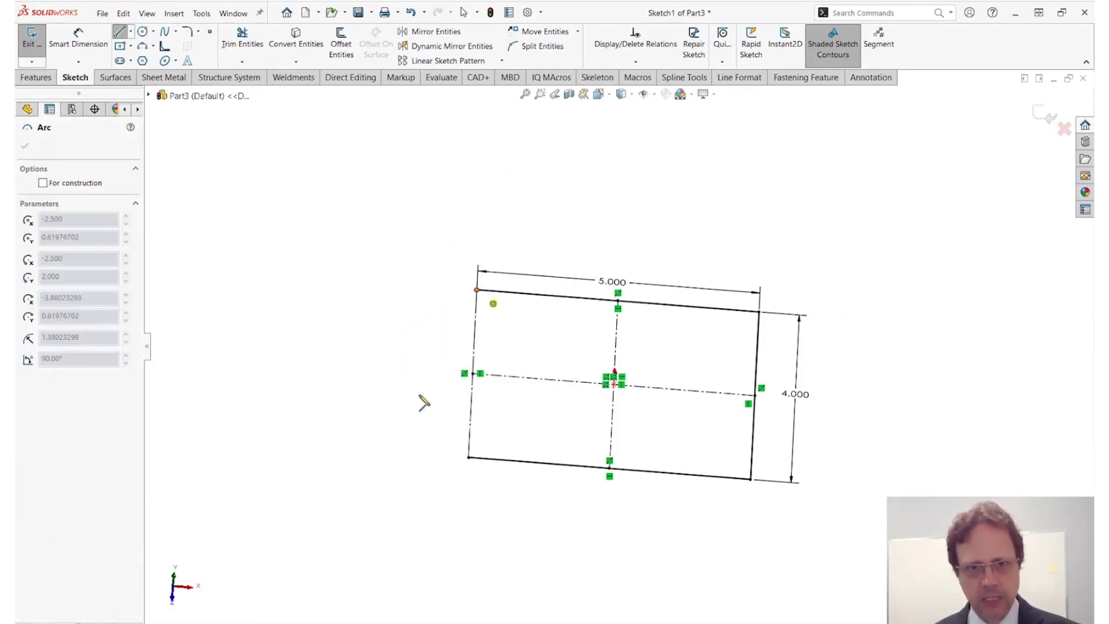
click(468, 458)
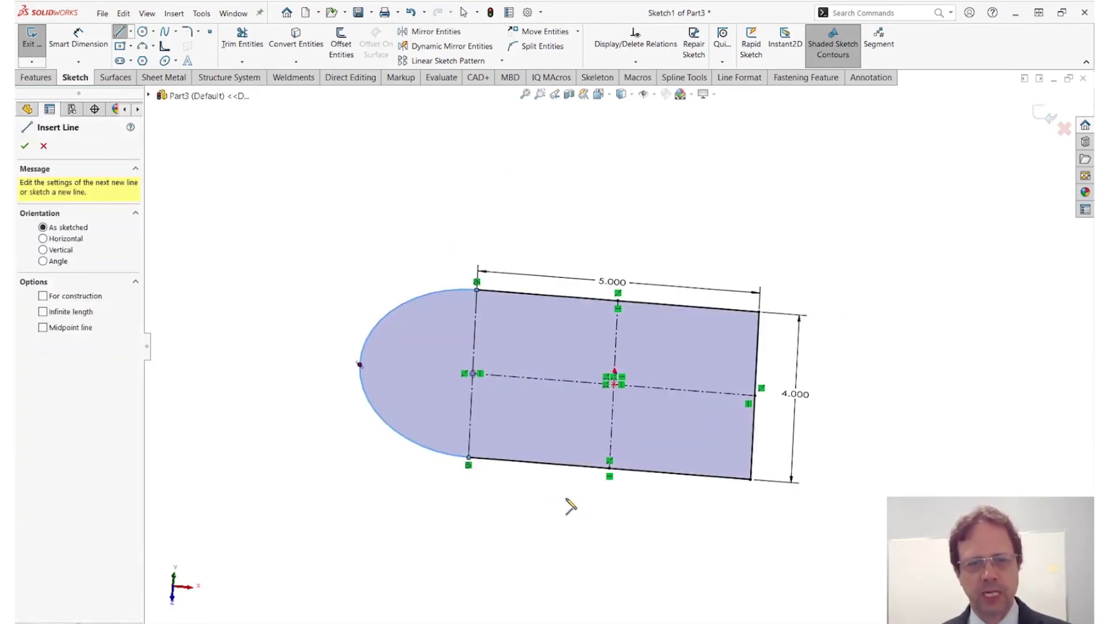
key(d)
click(852, 221)
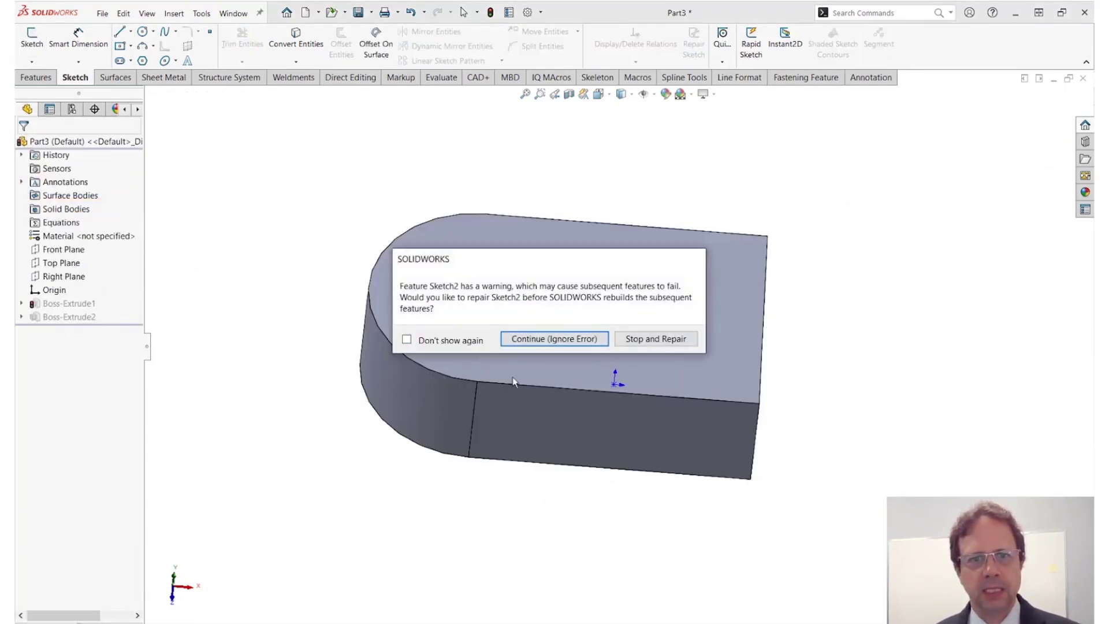
click(555, 339)
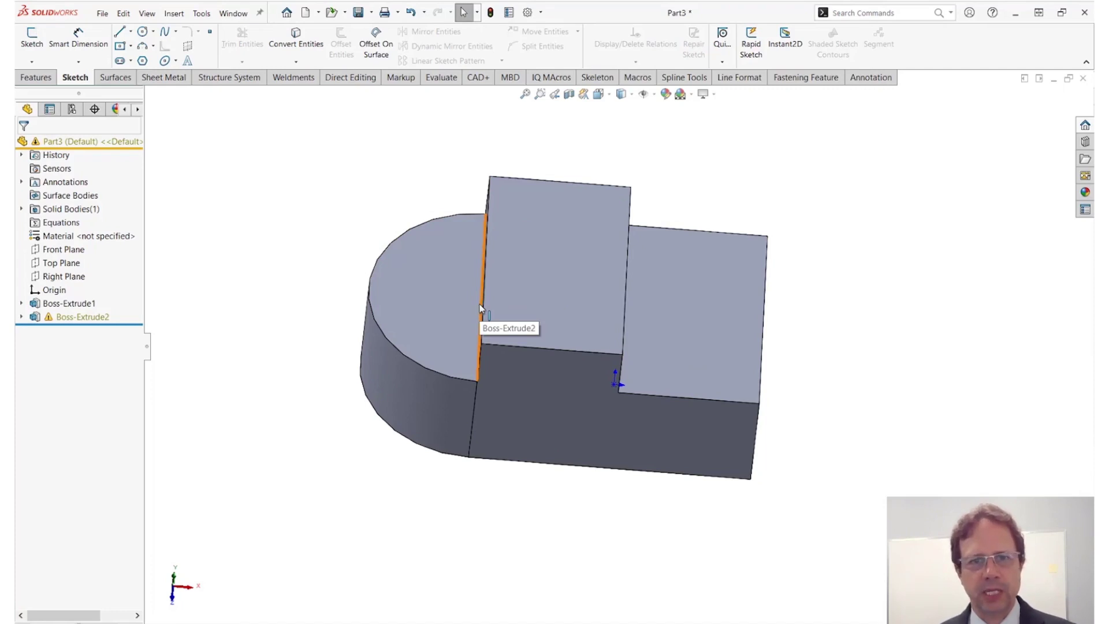
Delete Boss-Extrude2 together with its absorbed sketch.
click(542, 300)
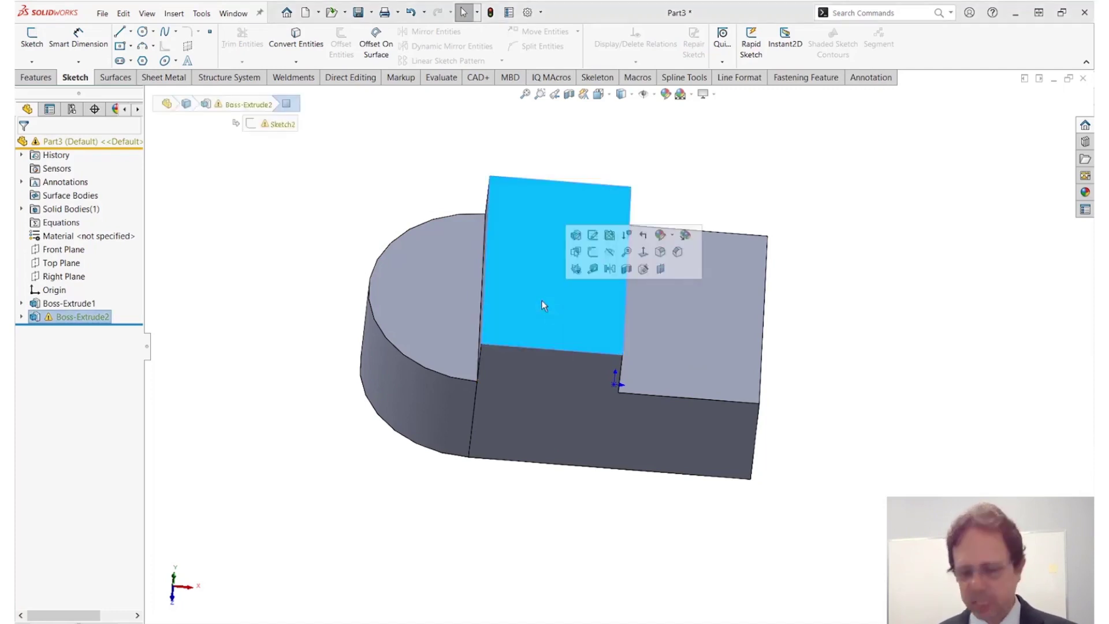
key(Delete)
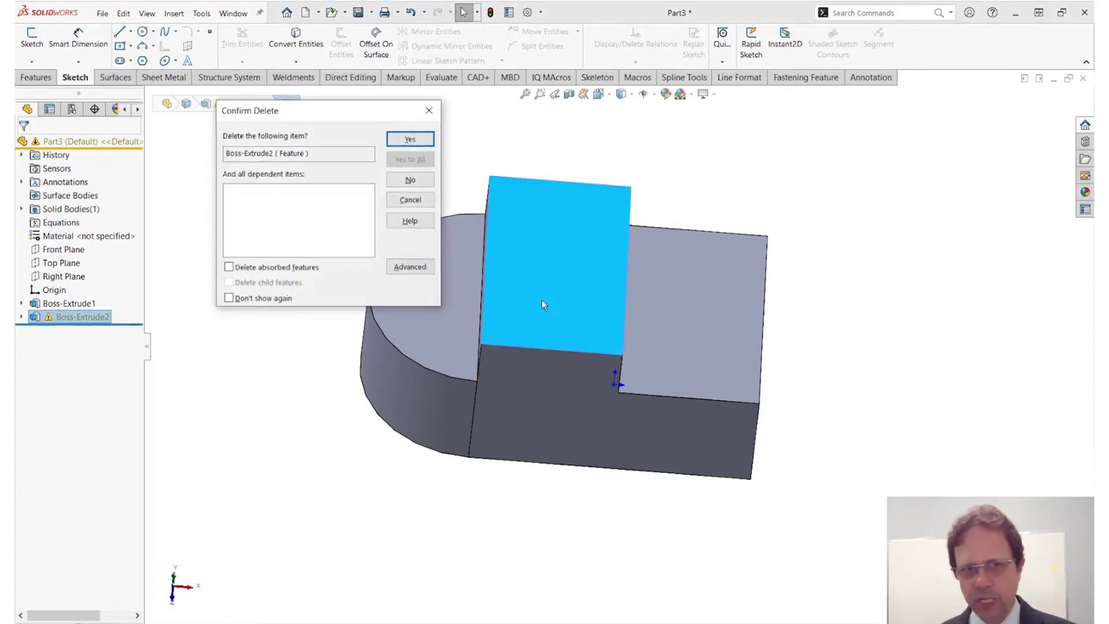
click(314, 266)
click(410, 139)
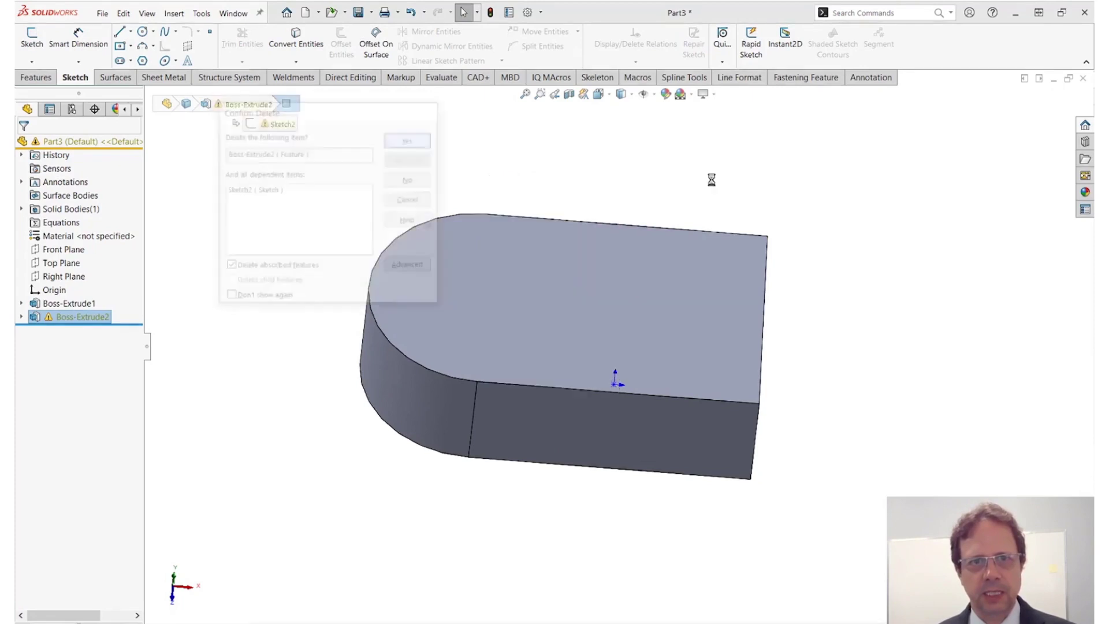
Start a sketch on the rounded block's top face, viewed normal to it.
click(587, 291)
click(637, 241)
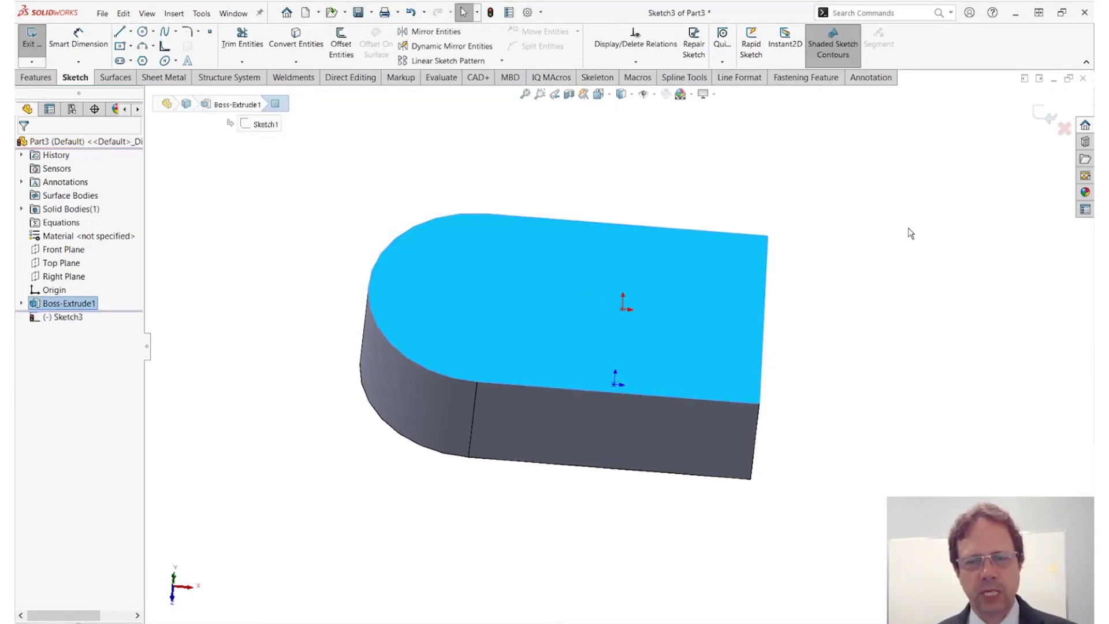
key(space)
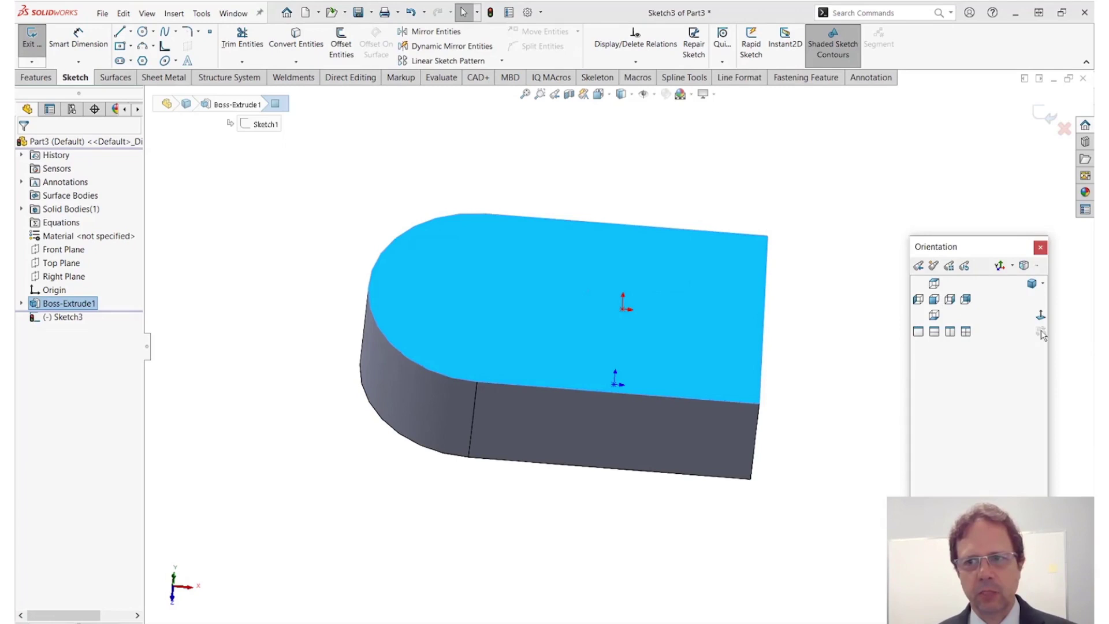
click(1039, 327)
Draw a vertical edge-to-edge dividing line, then run Close Sketch to Model.
key(s)
click(794, 238)
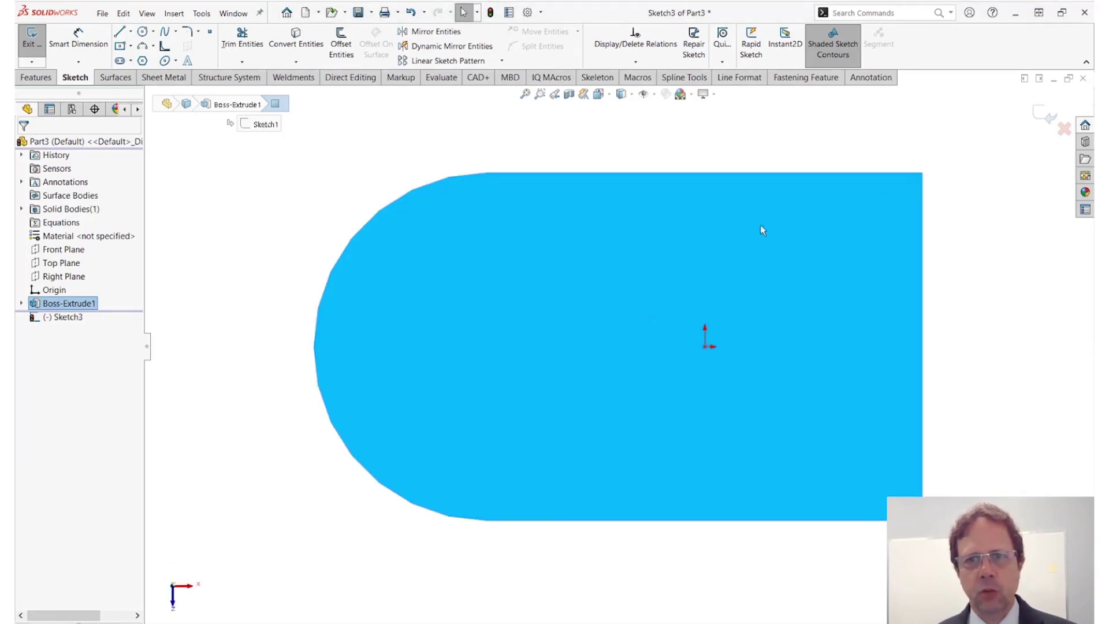
click(705, 172)
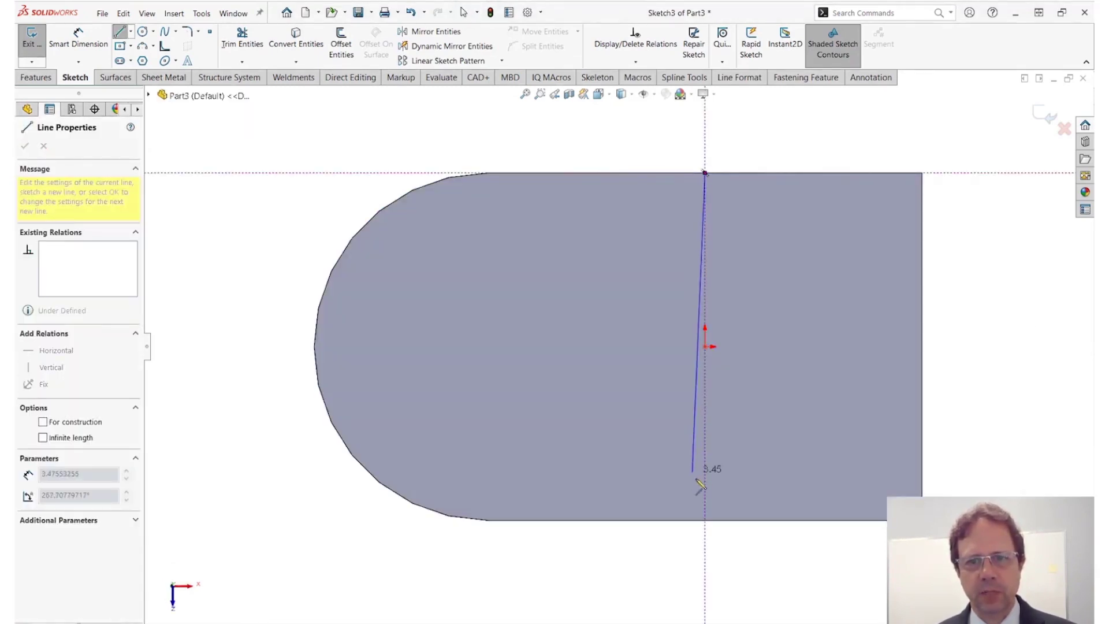
click(705, 519)
key(Escape)
key(f)
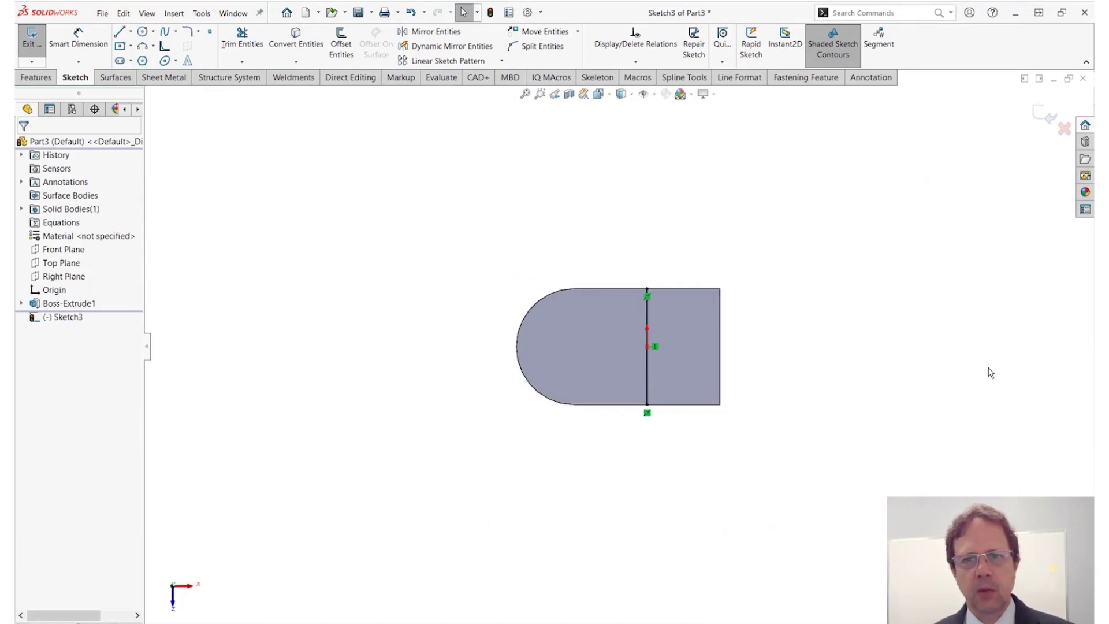
key(s)
click(1012, 466)
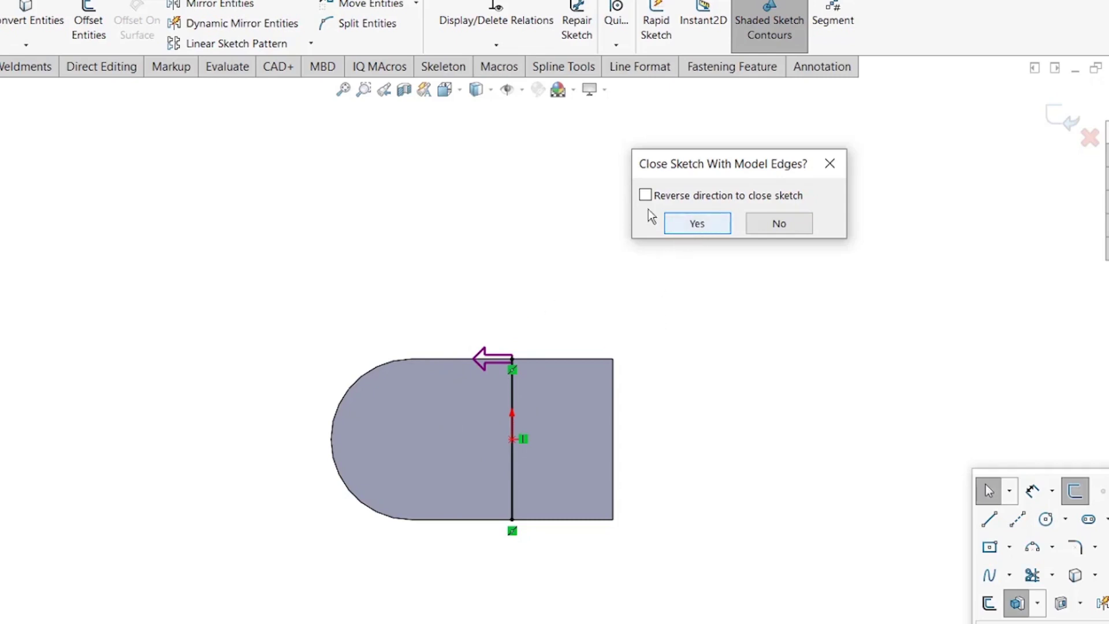
Close the sketch around the rounded left half and accept its boss extrusion.
click(659, 196)
click(658, 197)
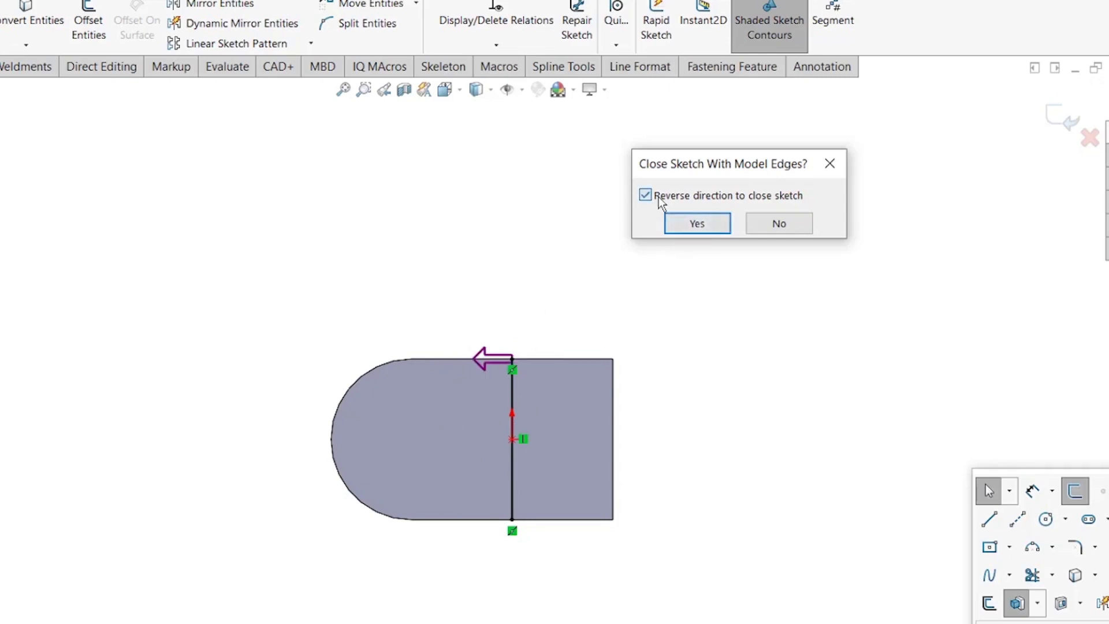
click(696, 223)
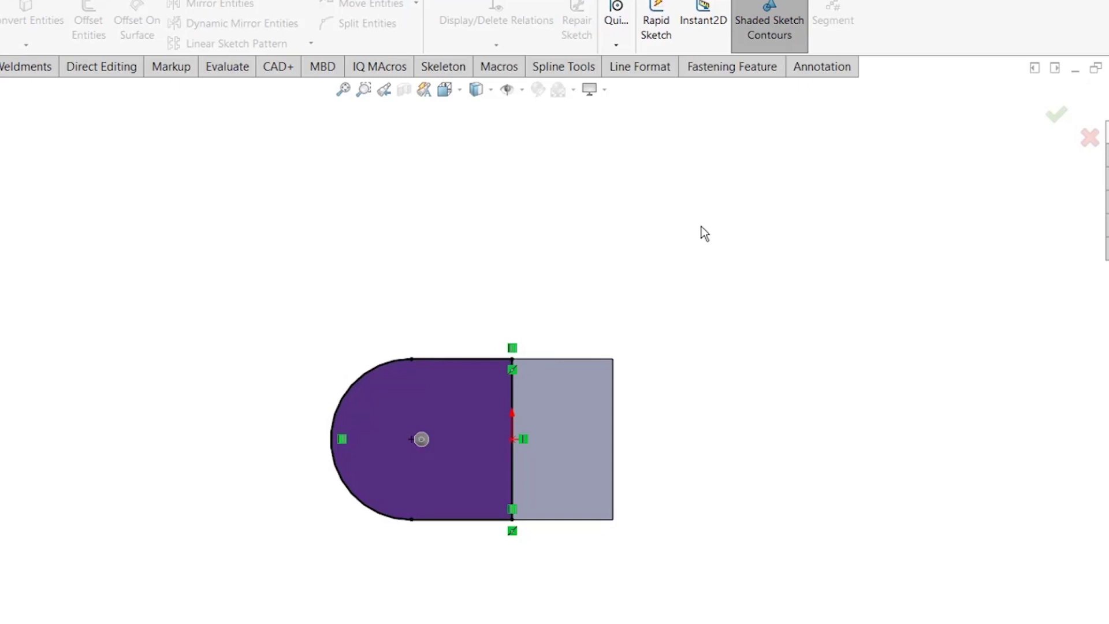
mouse_move(782, 405)
middle_down()
mouse_move(796, 112)
mouse_move(772, 111)
mouse_move(792, 302)
middle_up()
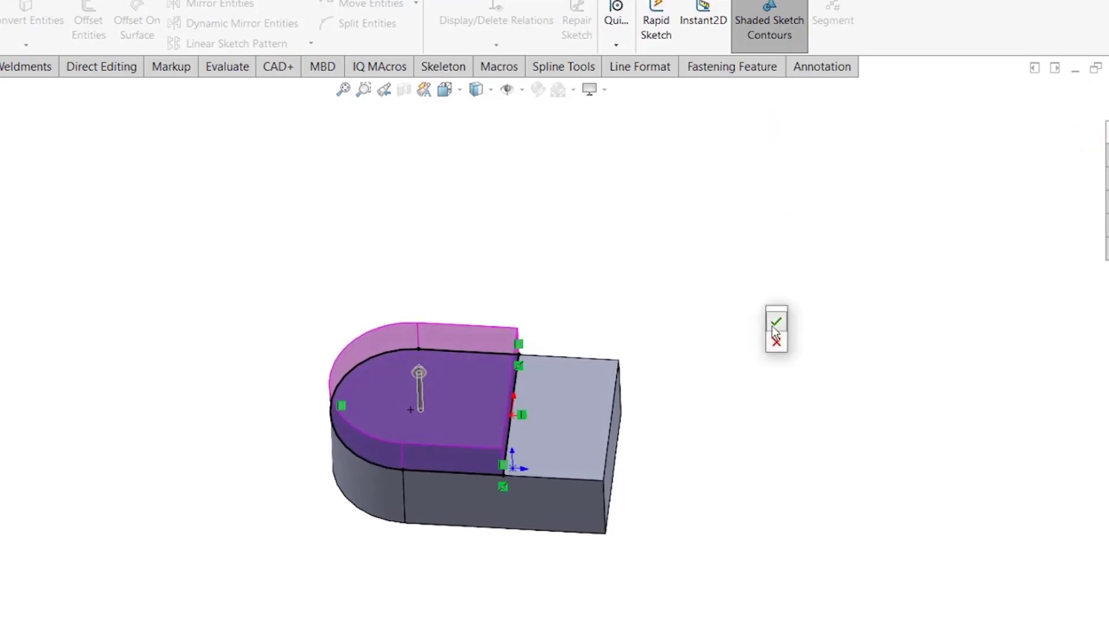
right_click(773, 324)
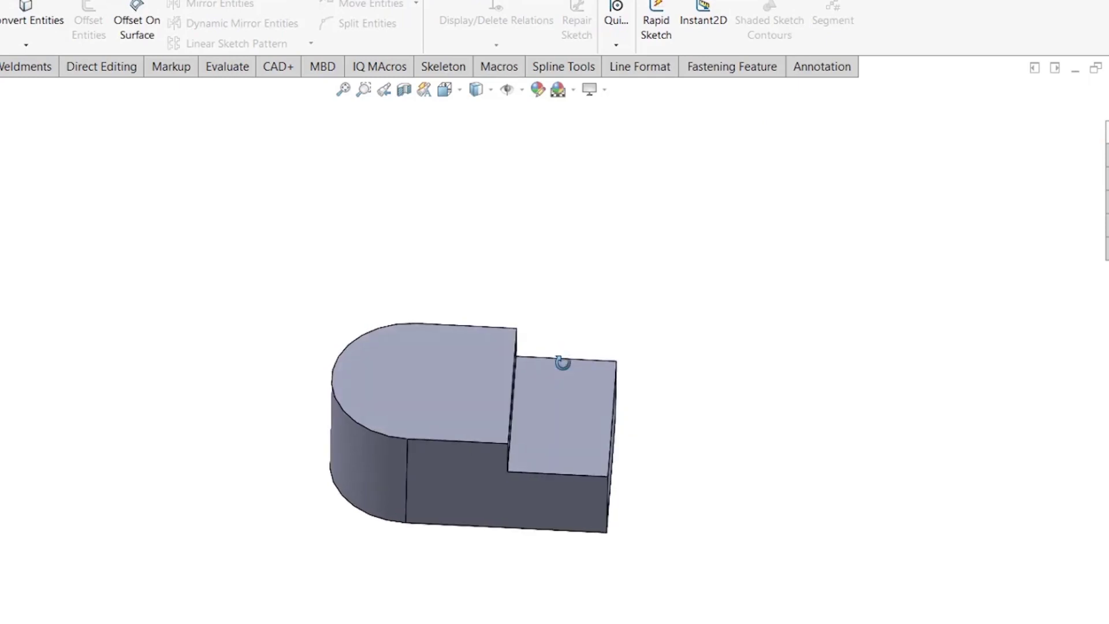
Discard the new sketch accidentally started on the lower right face.
click(571, 417)
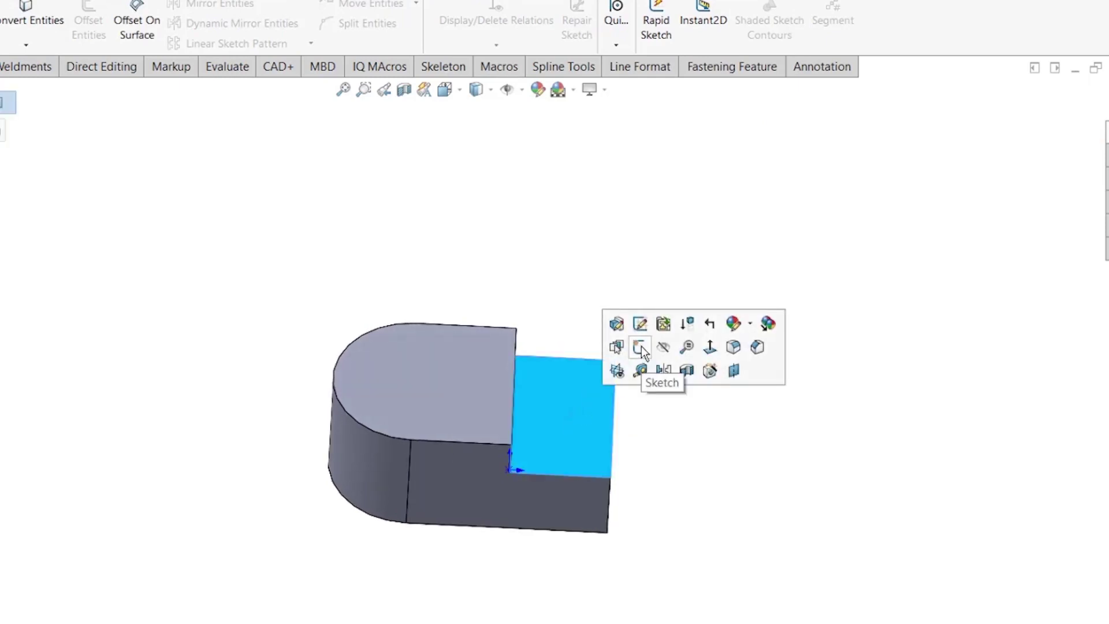
click(639, 347)
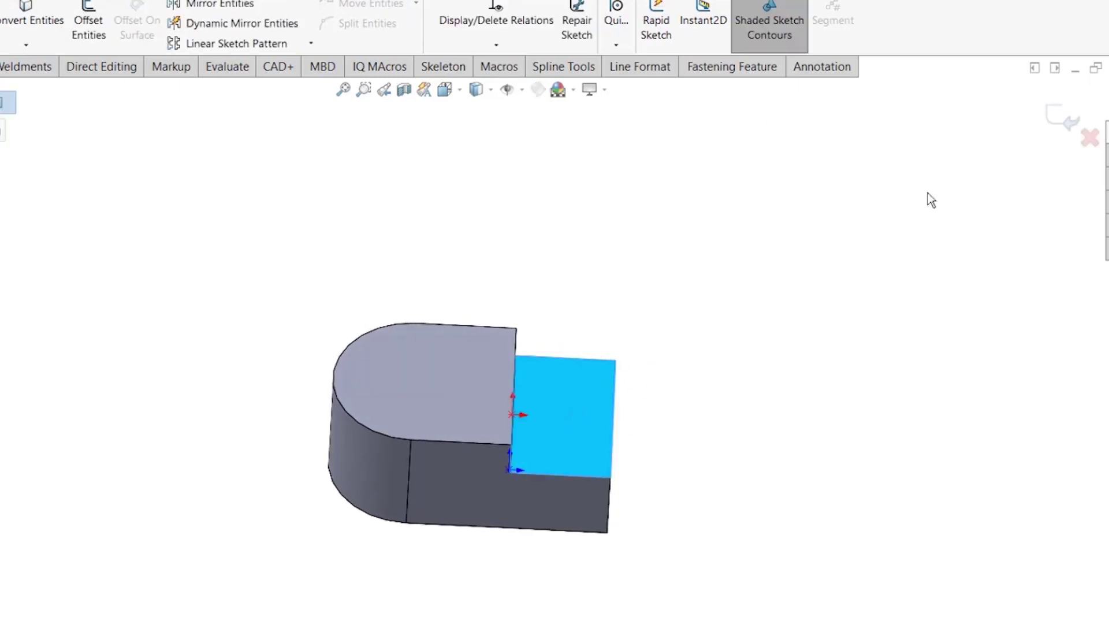
click(1081, 141)
click(470, 429)
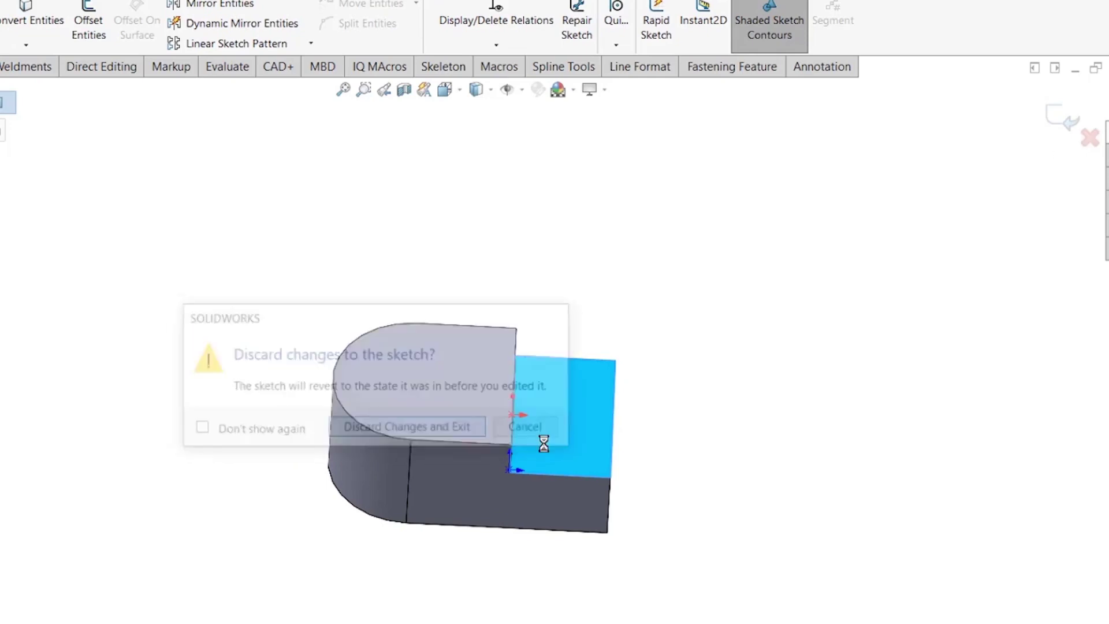
Edit the base sketch face-on and delete the rounded left-end arc.
click(547, 442)
click(609, 347)
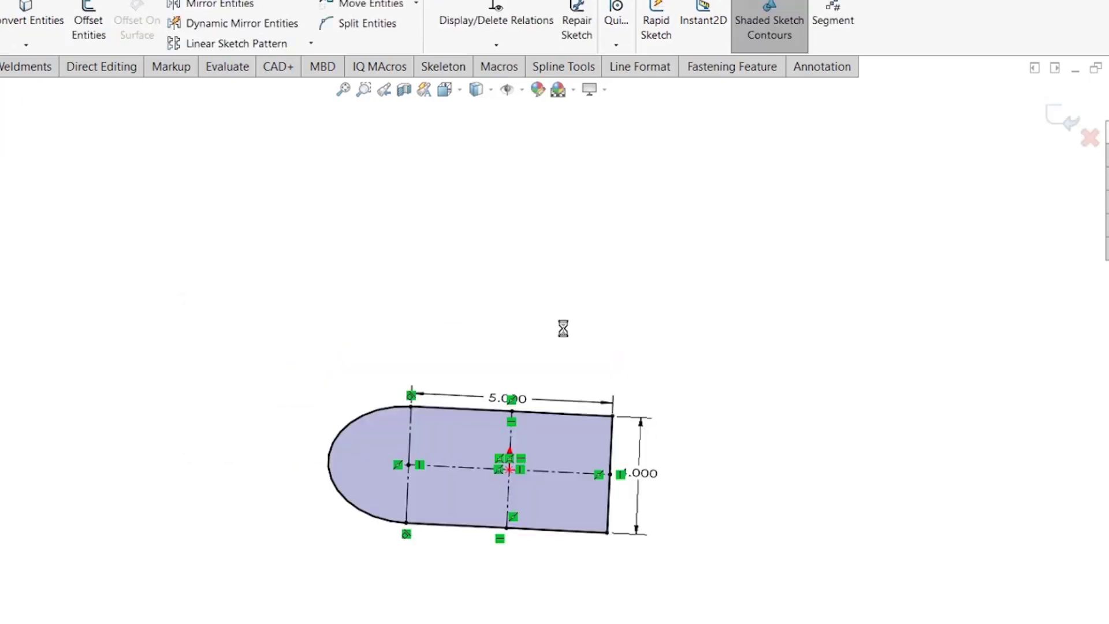
key(space)
click(843, 488)
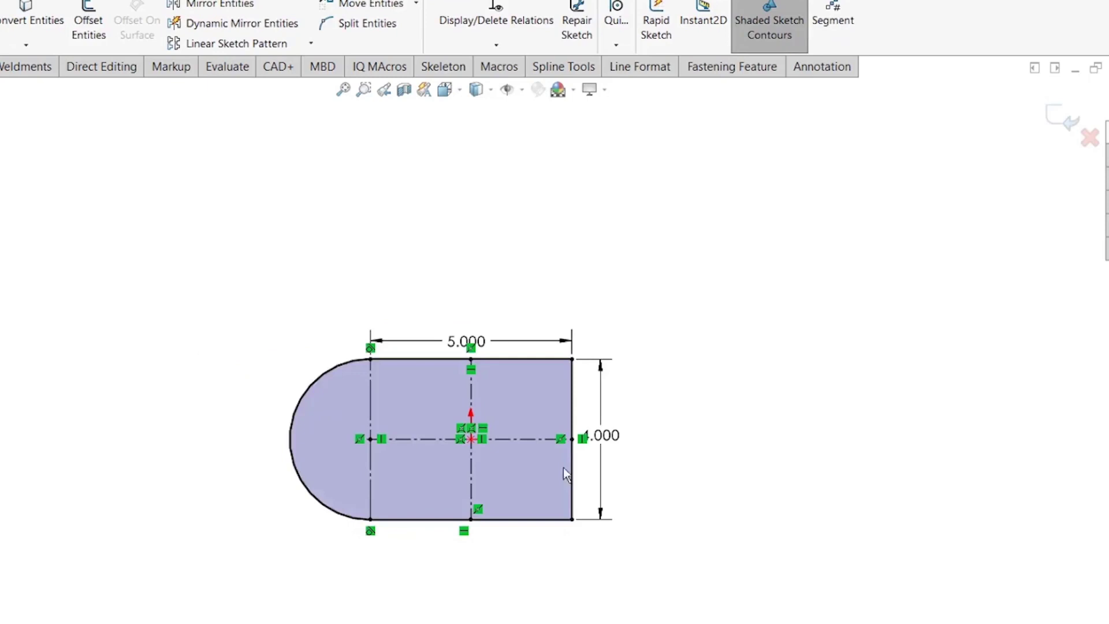
click(303, 479)
key(Delete)
Draw a notched zigzag outline from top-left to bottom-left corner and rebuild the part.
key(s)
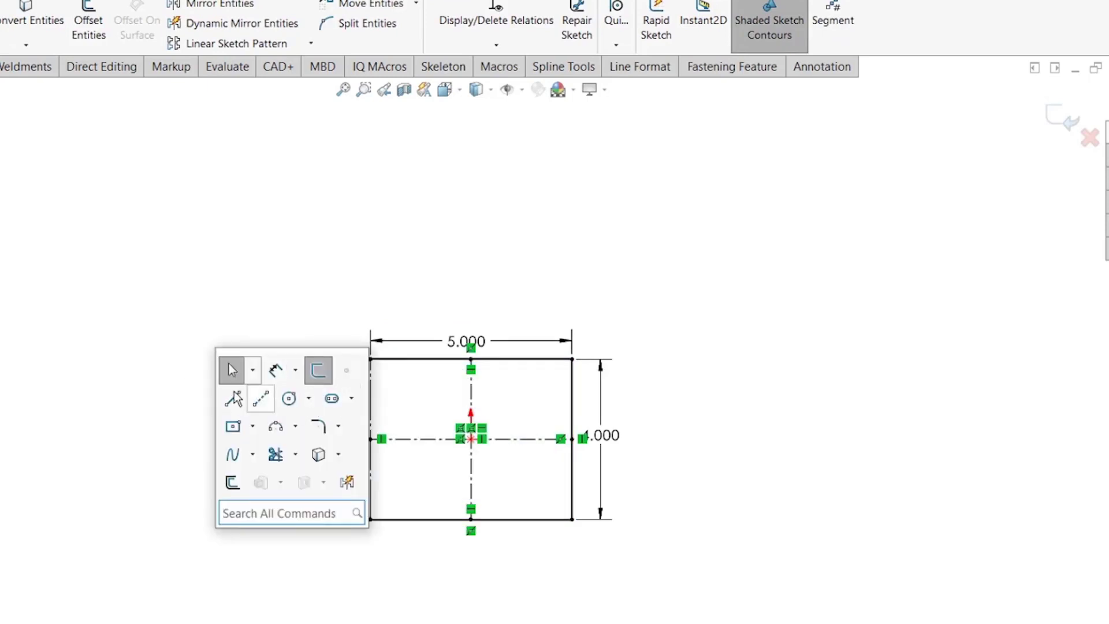
click(260, 397)
click(369, 359)
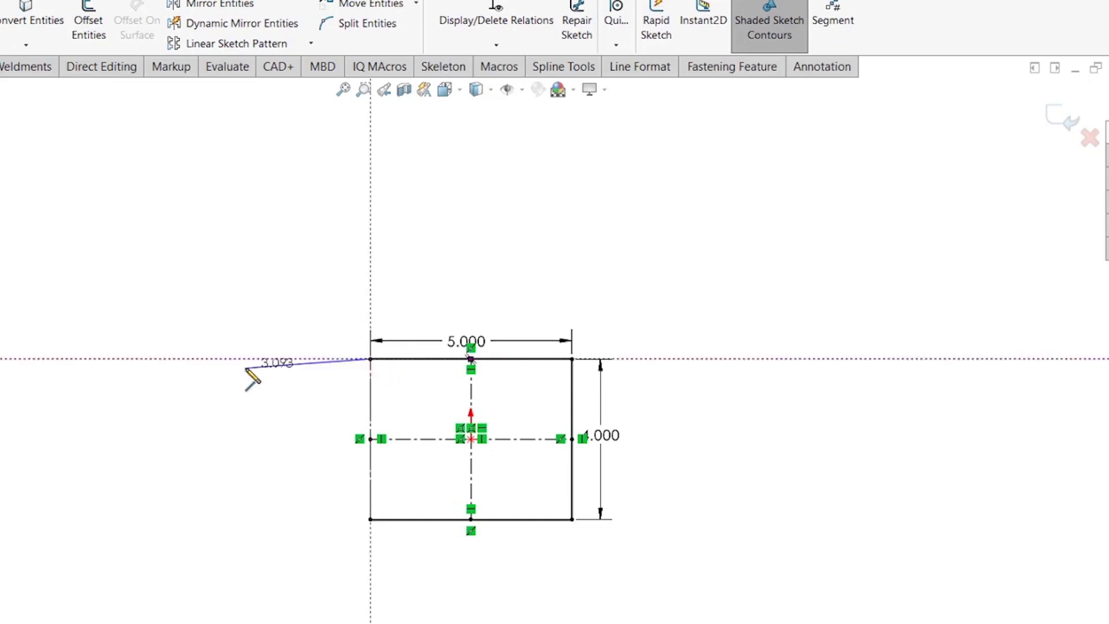
click(246, 367)
click(308, 422)
click(129, 483)
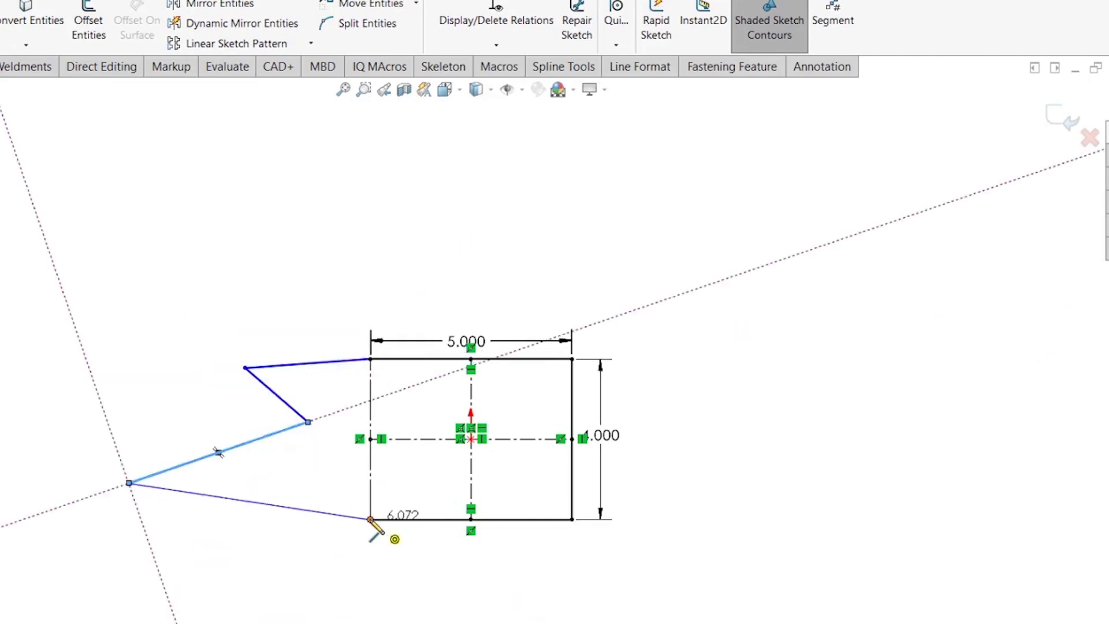
click(370, 519)
click(1058, 118)
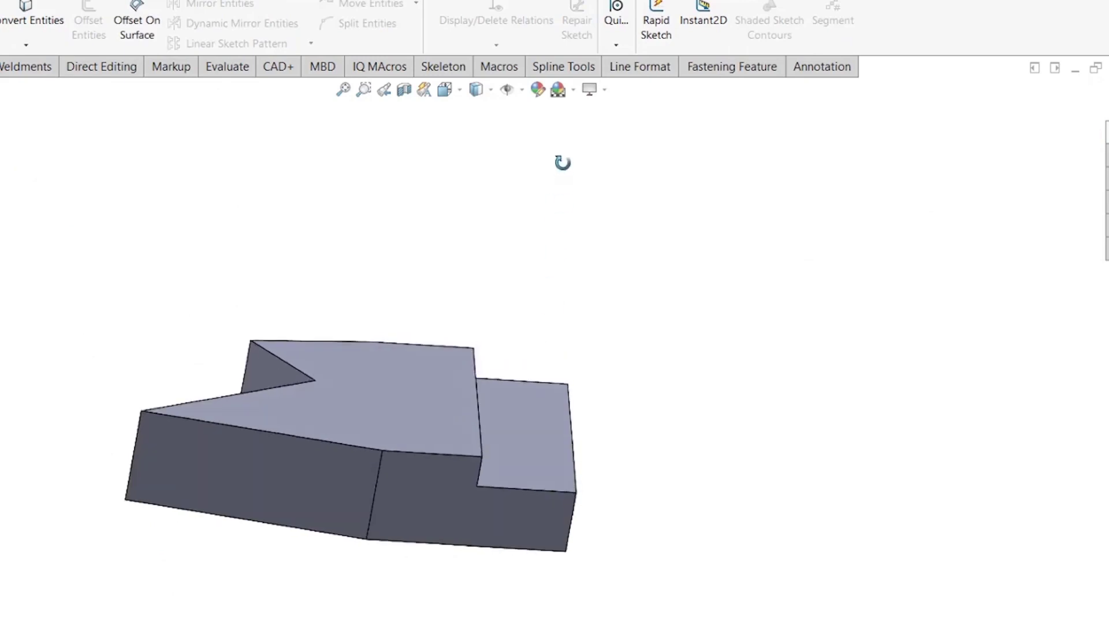
middle_drag(562, 163, 546, 190)
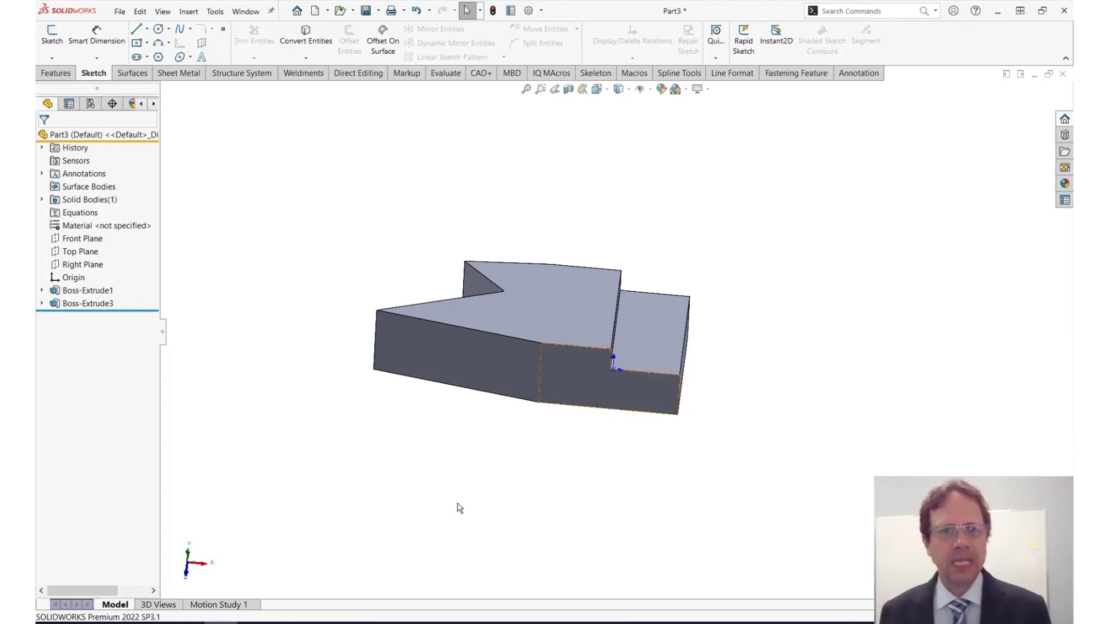
click(575, 289)
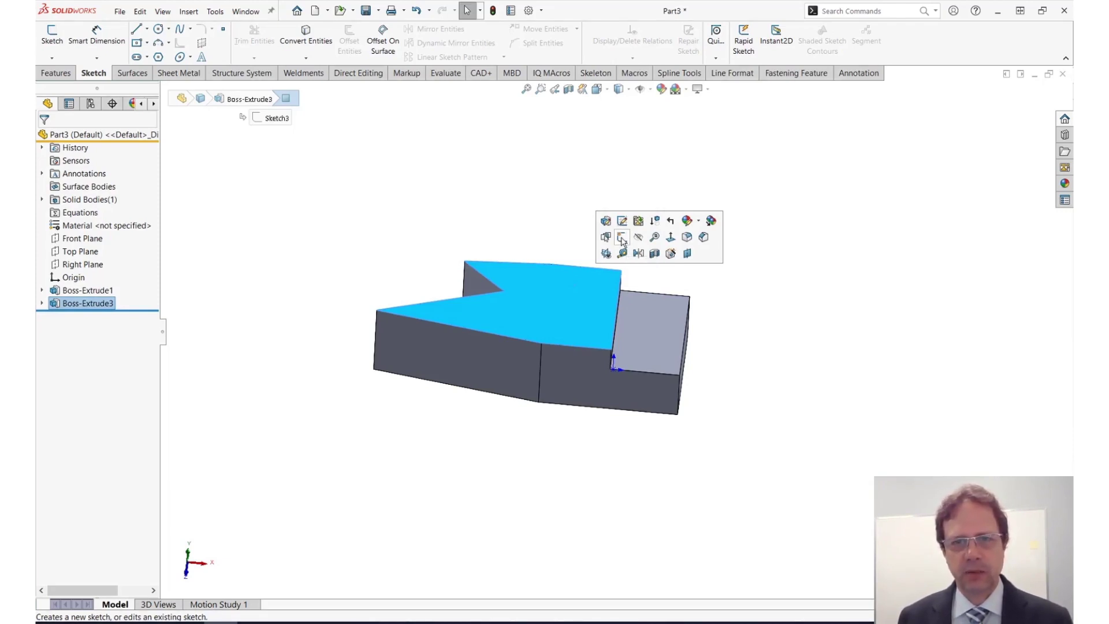
Start a sketch on the top face and convert the face's edges into sketch lines.
click(621, 238)
mouse_move(581, 238)
middle_down()
mouse_move(584, 306)
mouse_move(579, 294)
middle_up()
key(Escape)
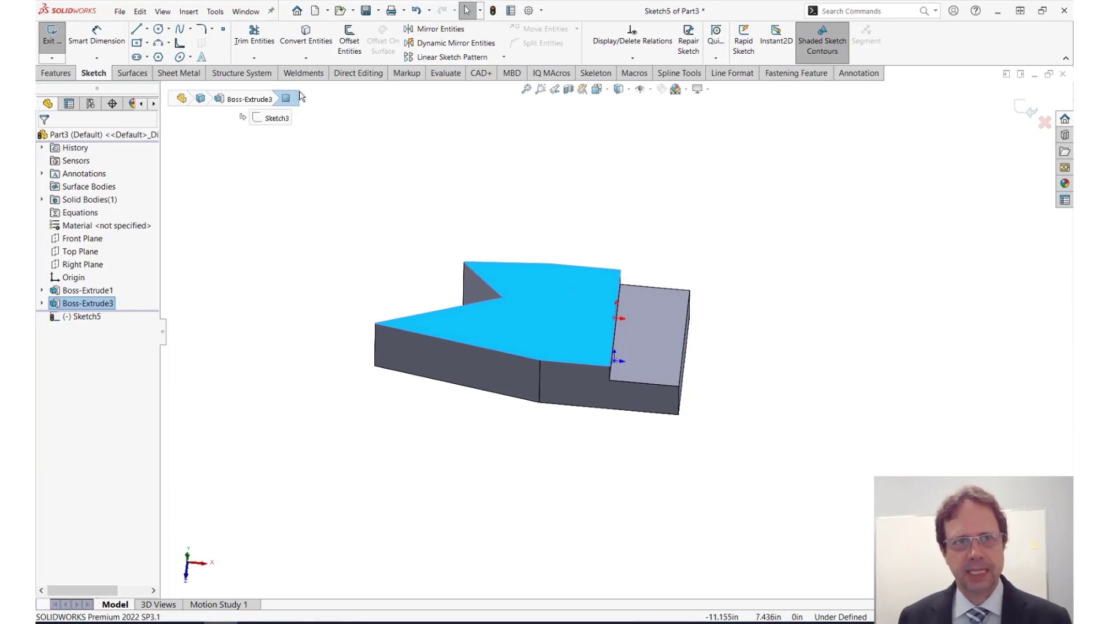
click(309, 46)
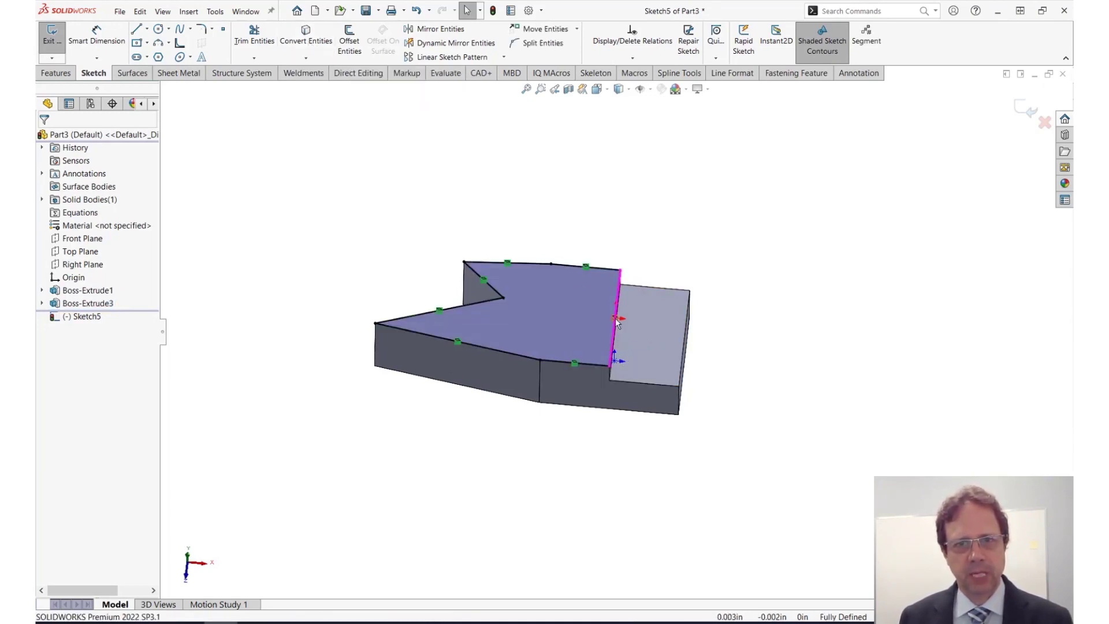
scroll(617, 322, down, 3)
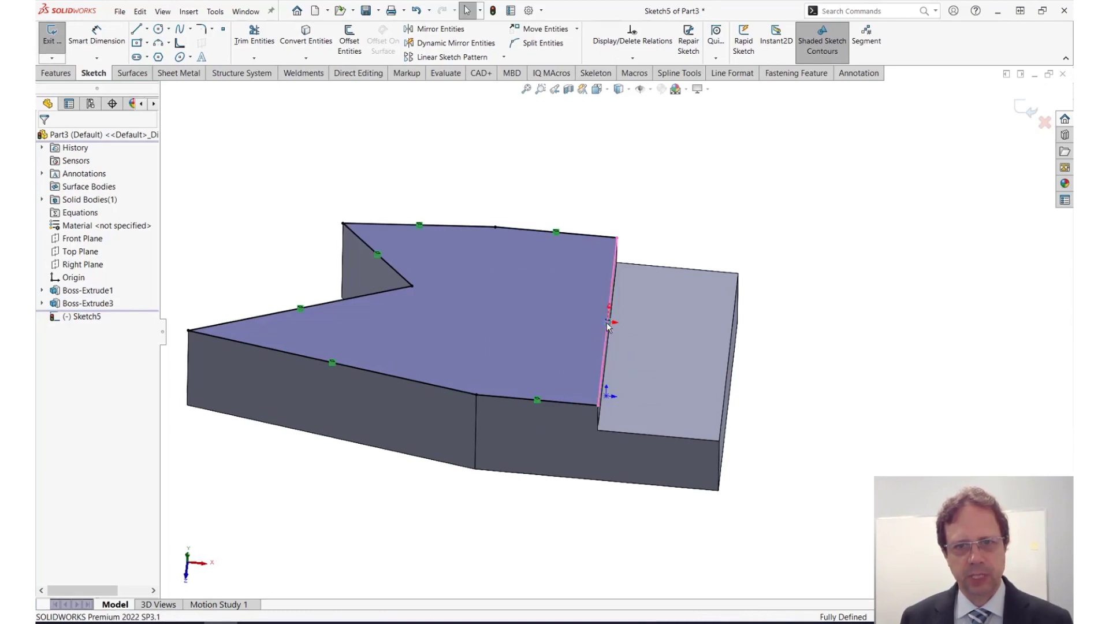
Move the edge line left to the step edge and constrain it vertical.
drag(607, 326, 517, 333)
drag(508, 400, 536, 402)
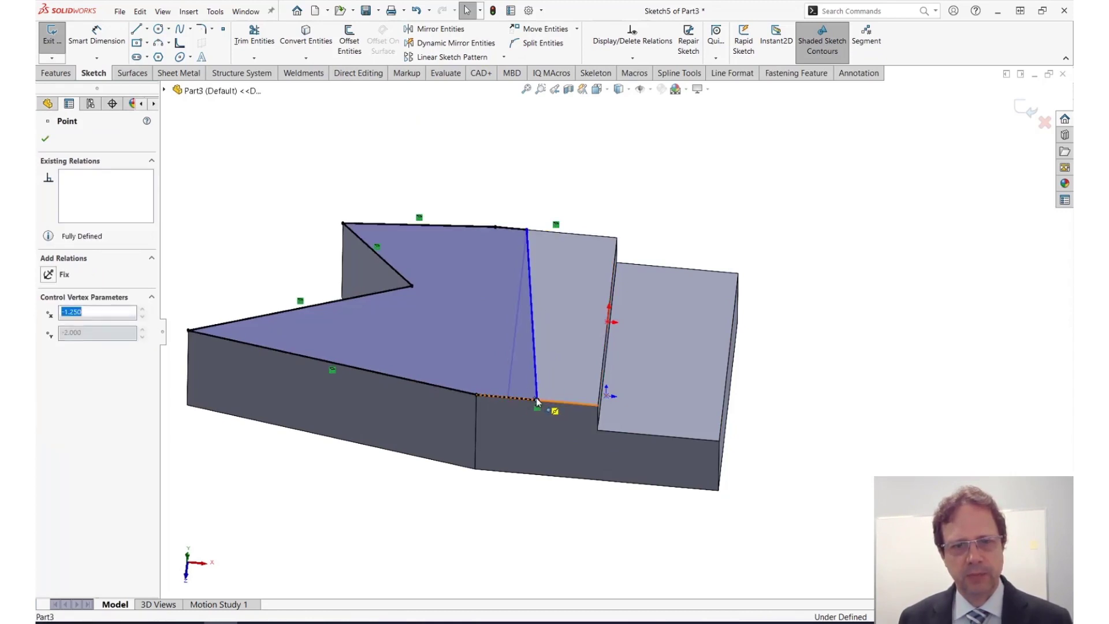
click(534, 358)
click(581, 288)
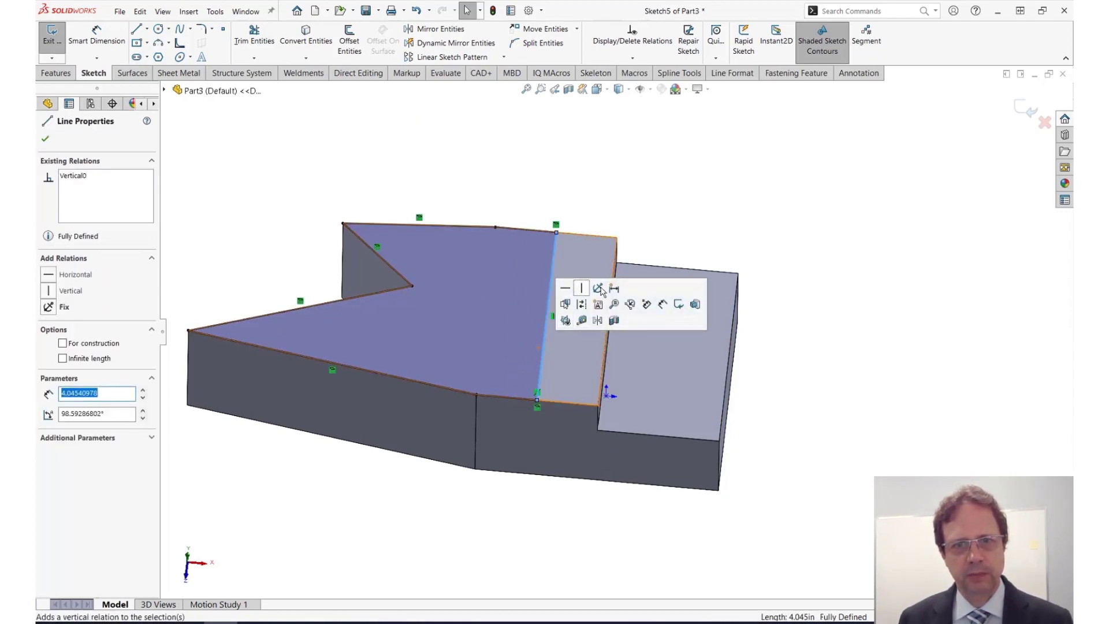
click(801, 277)
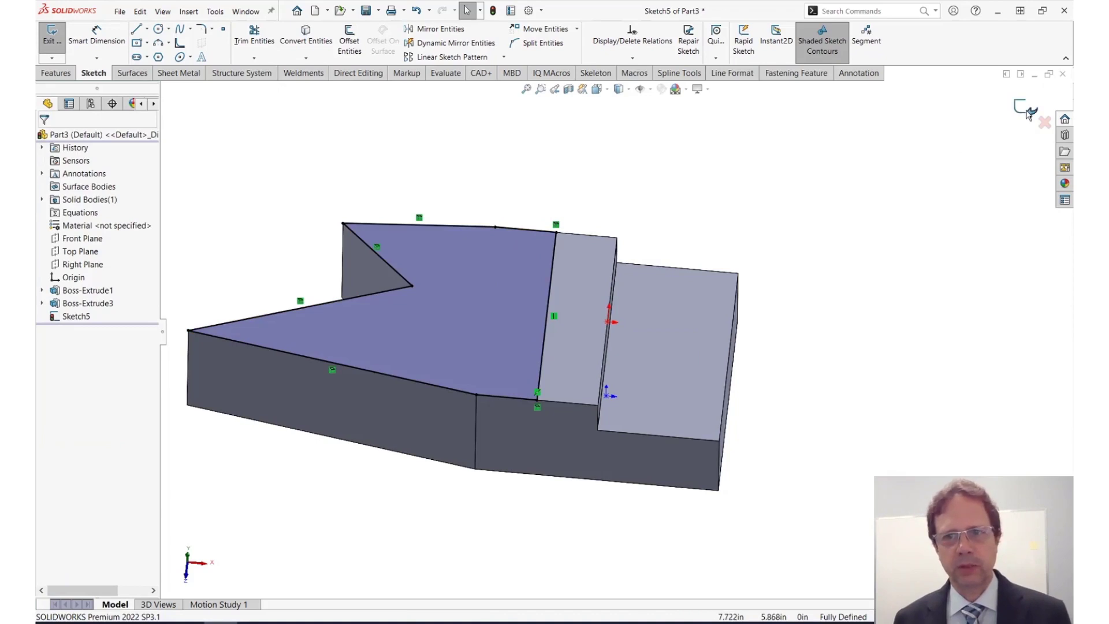
Extrude the arrow-shaped sketch 1 in into Boss-Extrude4.
key(s)
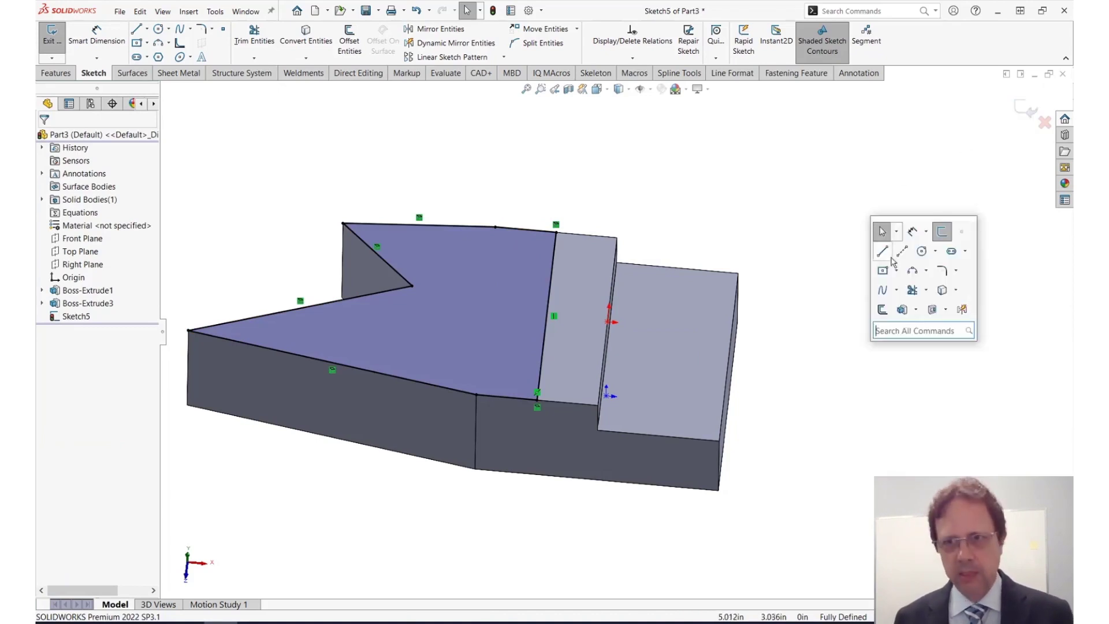
click(906, 310)
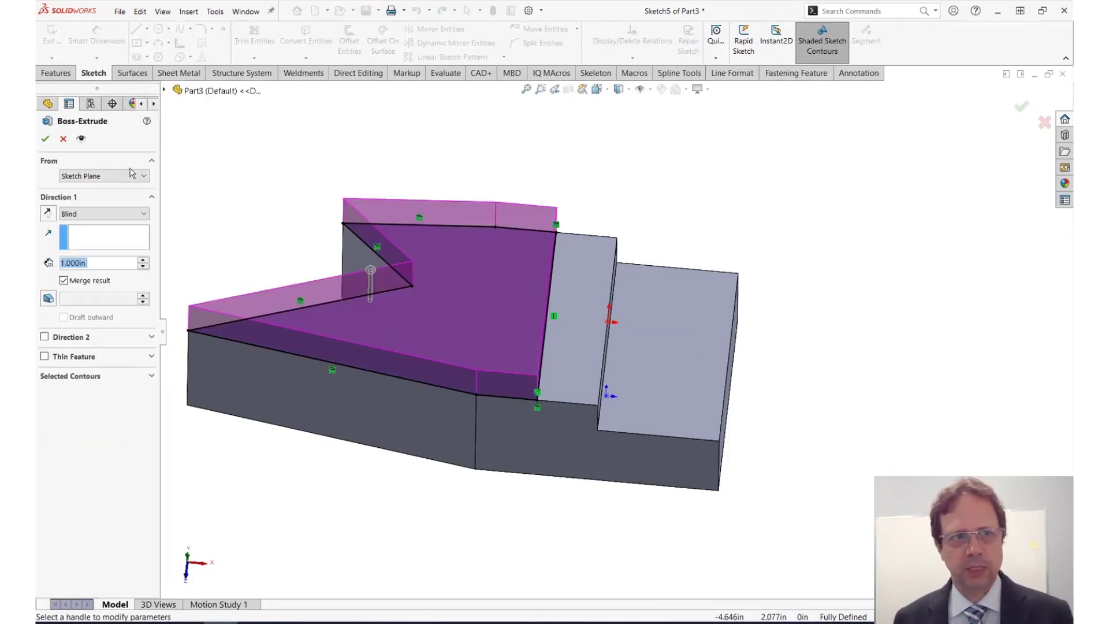
key(Return)
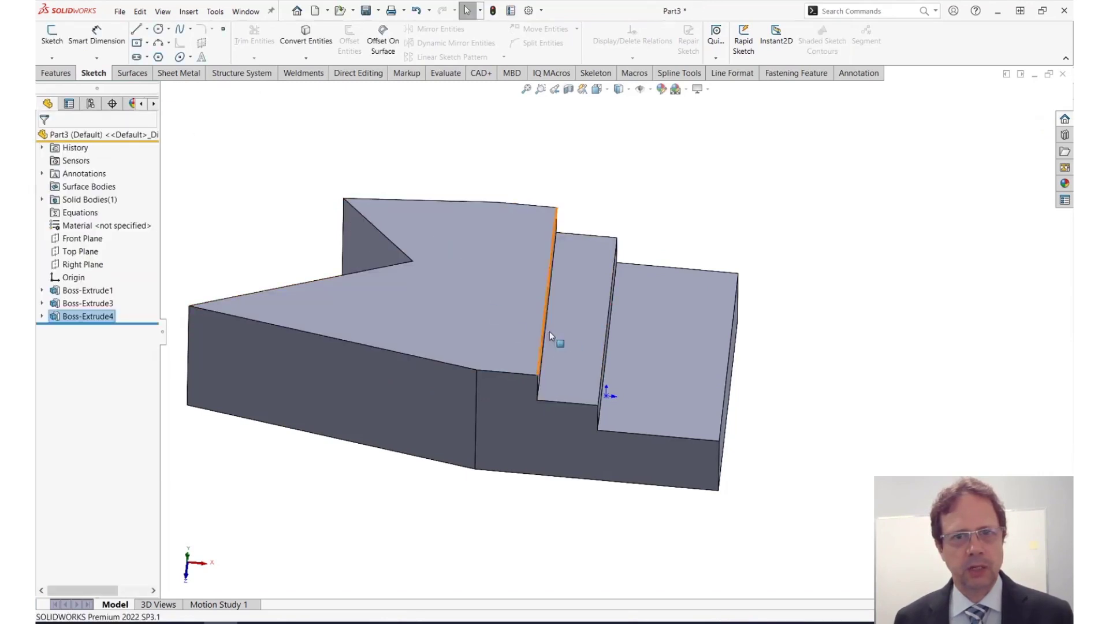
Open the base sketch for editing and delete the four arrow-point lines.
click(585, 334)
click(664, 348)
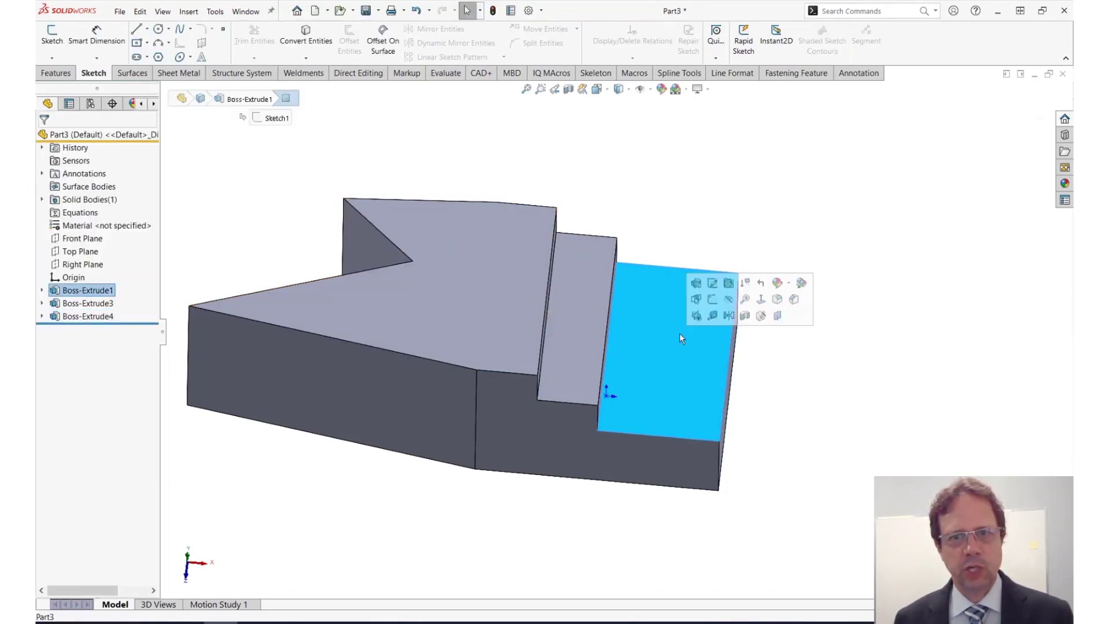
click(714, 284)
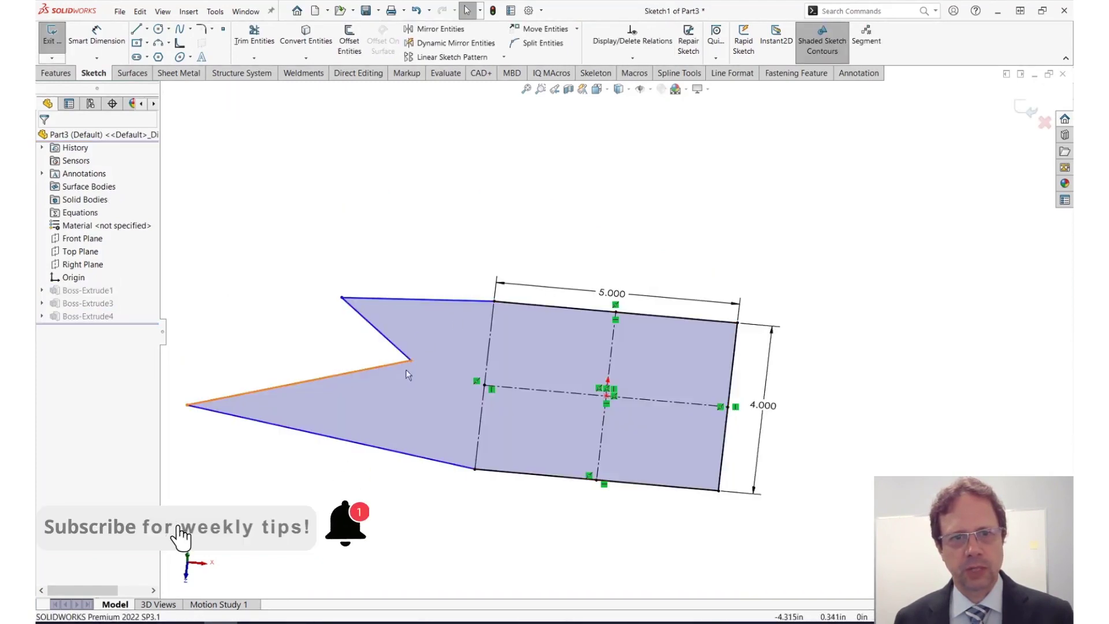
drag(433, 506, 284, 240)
key(Delete)
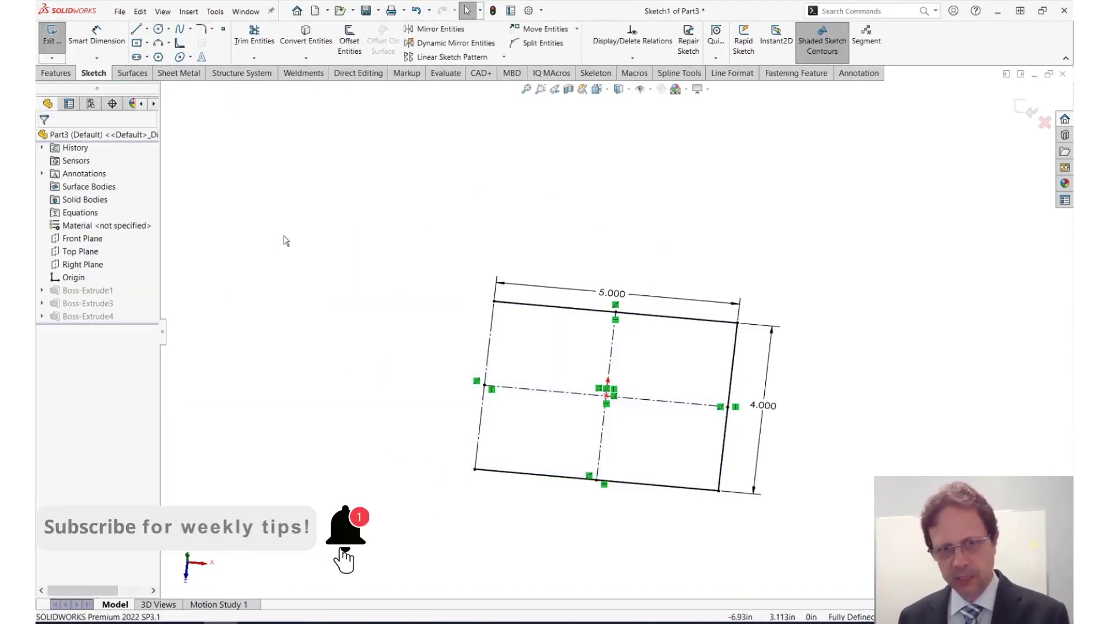
Redraw the left end as line, tangent arc and closing line, then rebuild.
key(s)
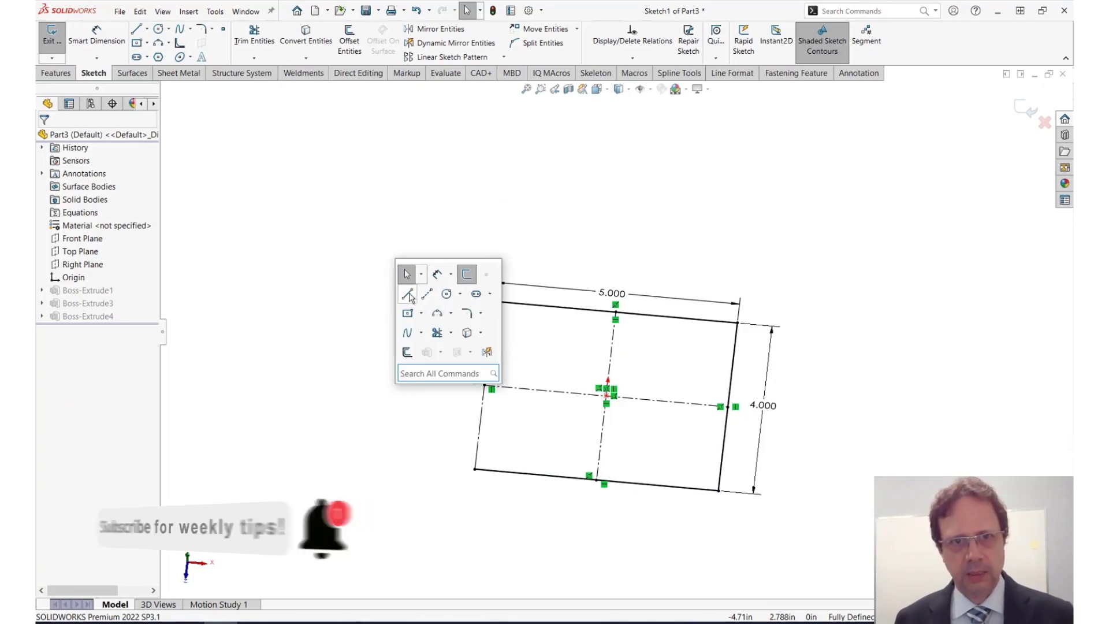
click(407, 293)
click(494, 301)
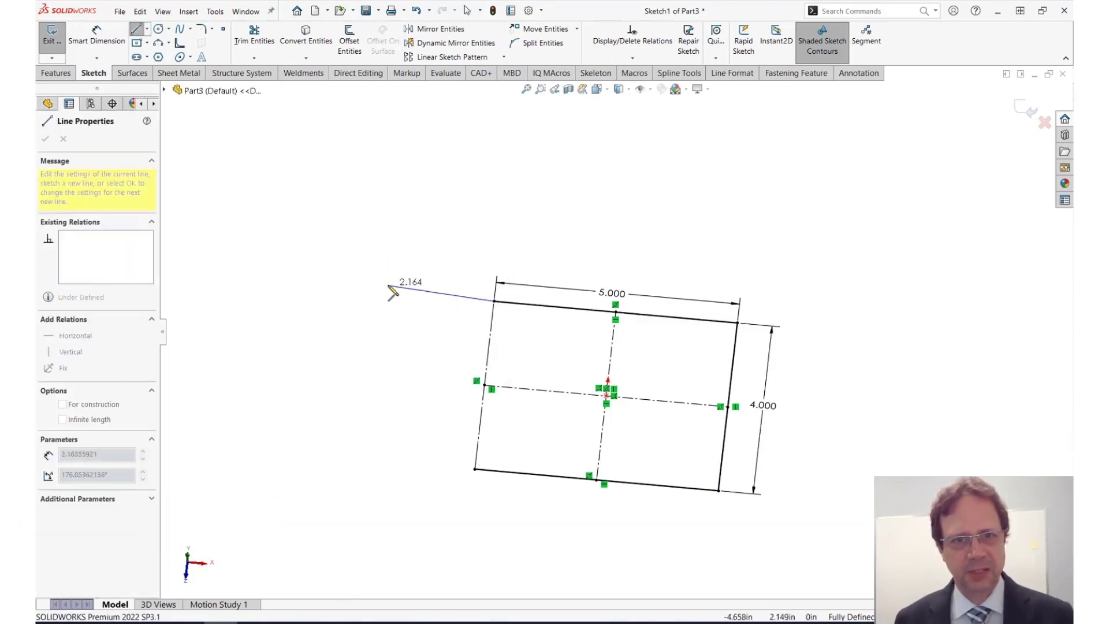
click(389, 250)
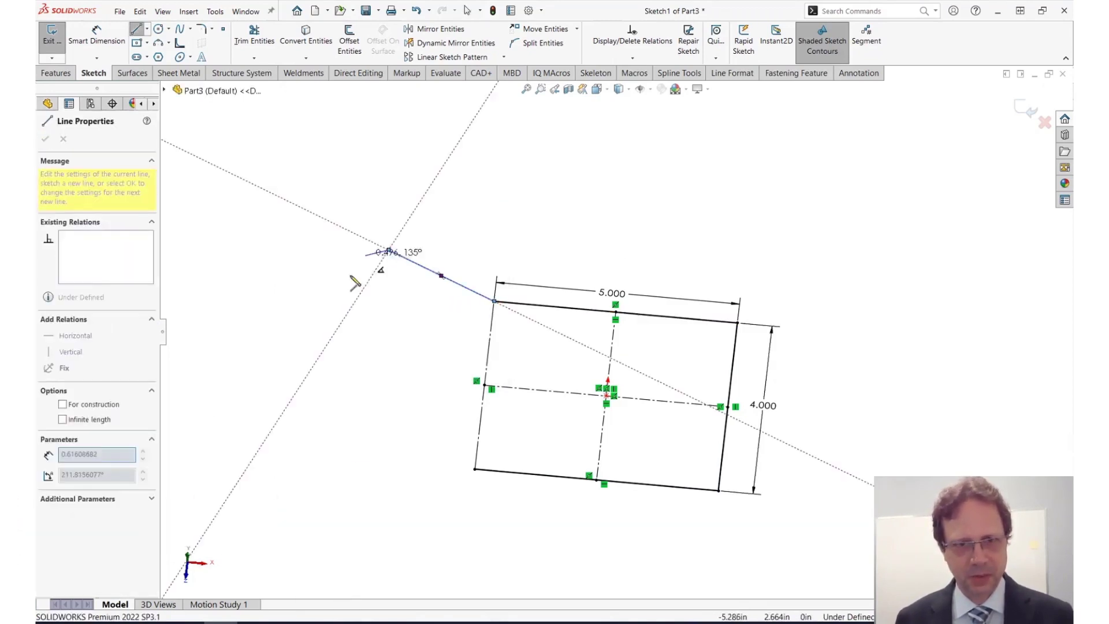
click(279, 314)
click(295, 419)
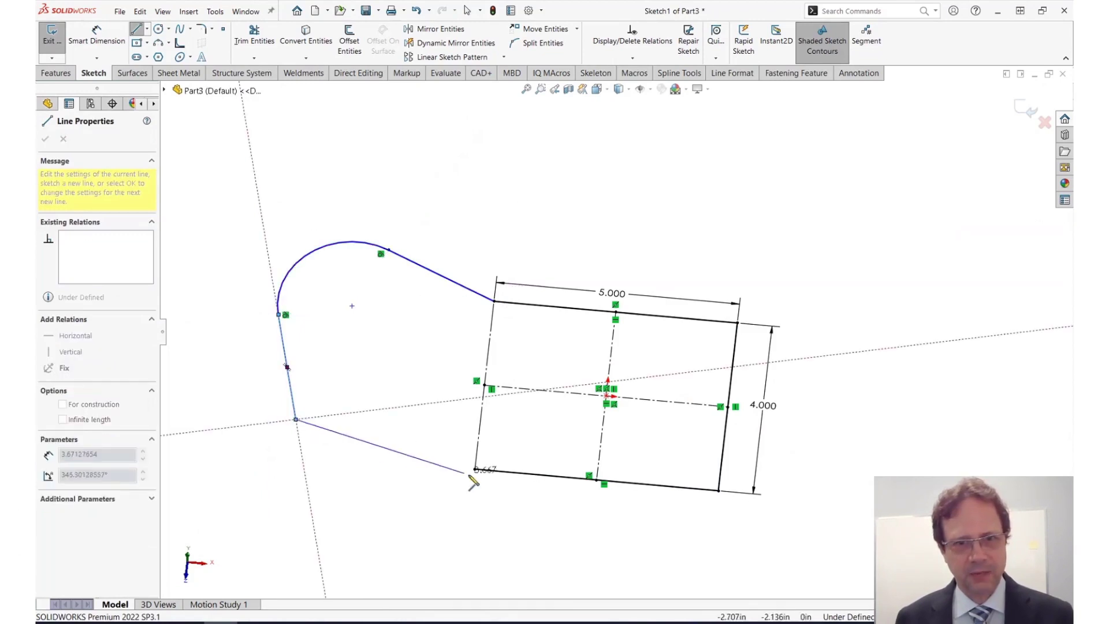
click(474, 469)
key(Escape)
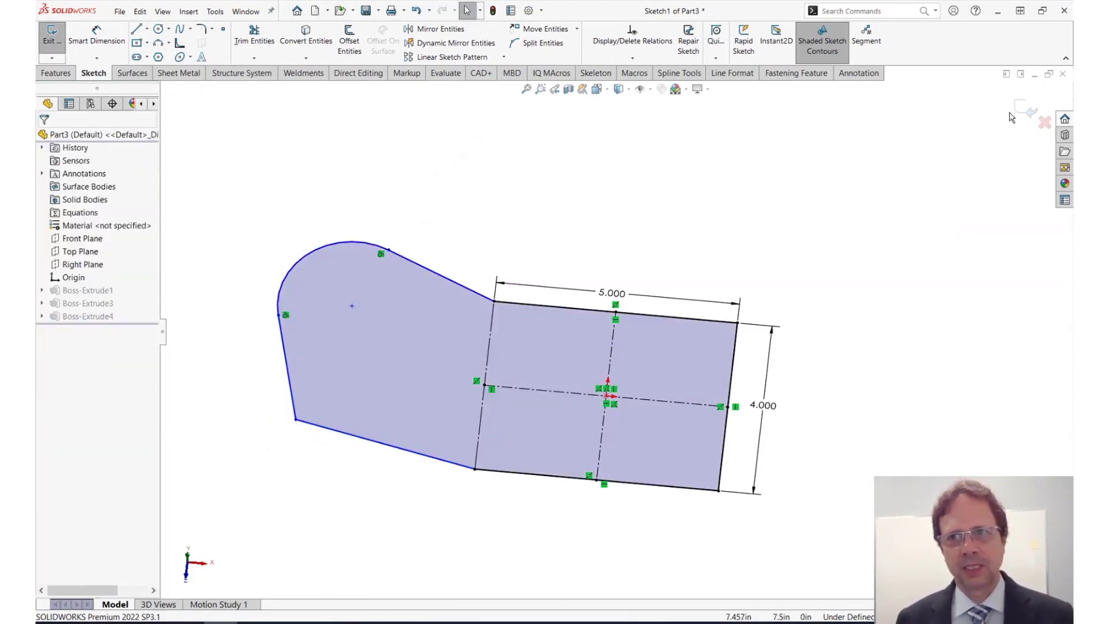
click(1031, 110)
middle_drag(507, 340, 481, 209)
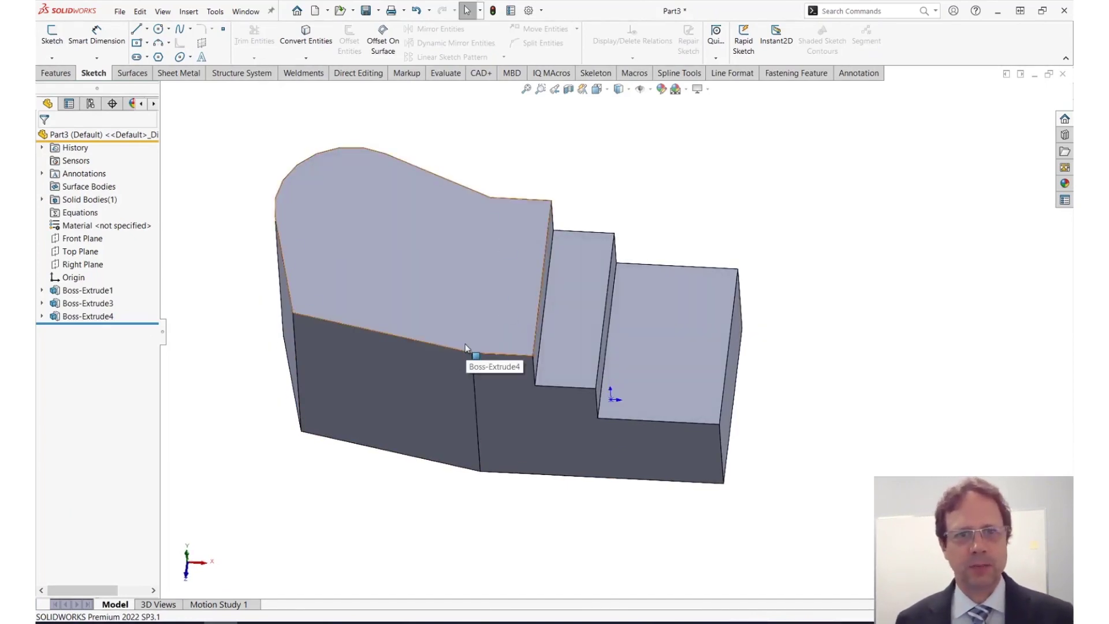
Start a sketch on the rounded top face; draw a straight edge-to-edge line, then delete it.
click(439, 227)
click(465, 159)
key(s)
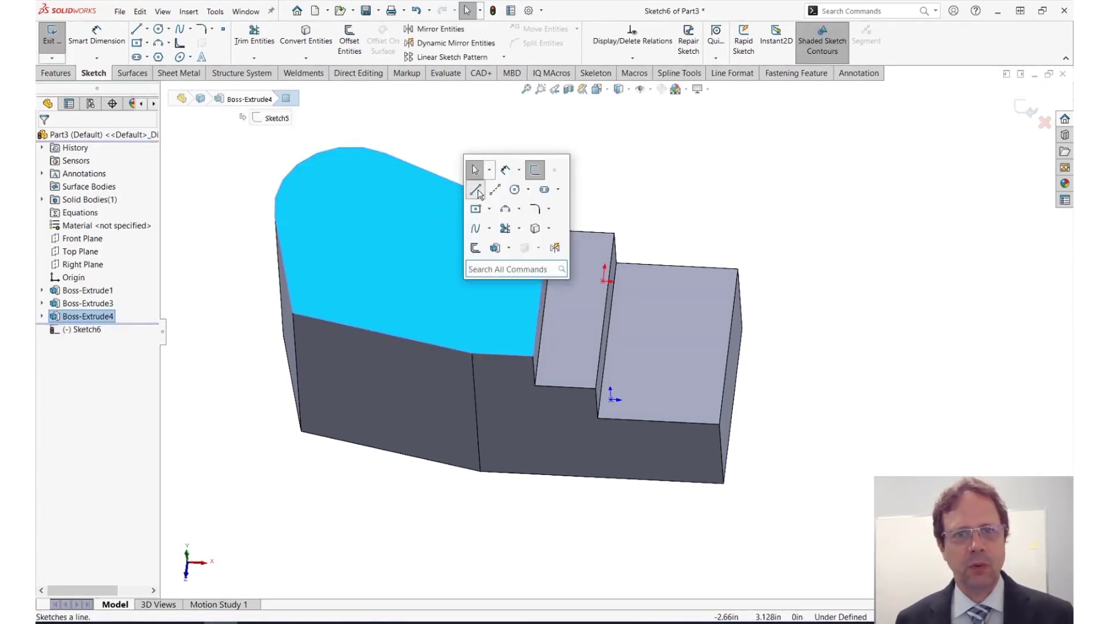
click(475, 189)
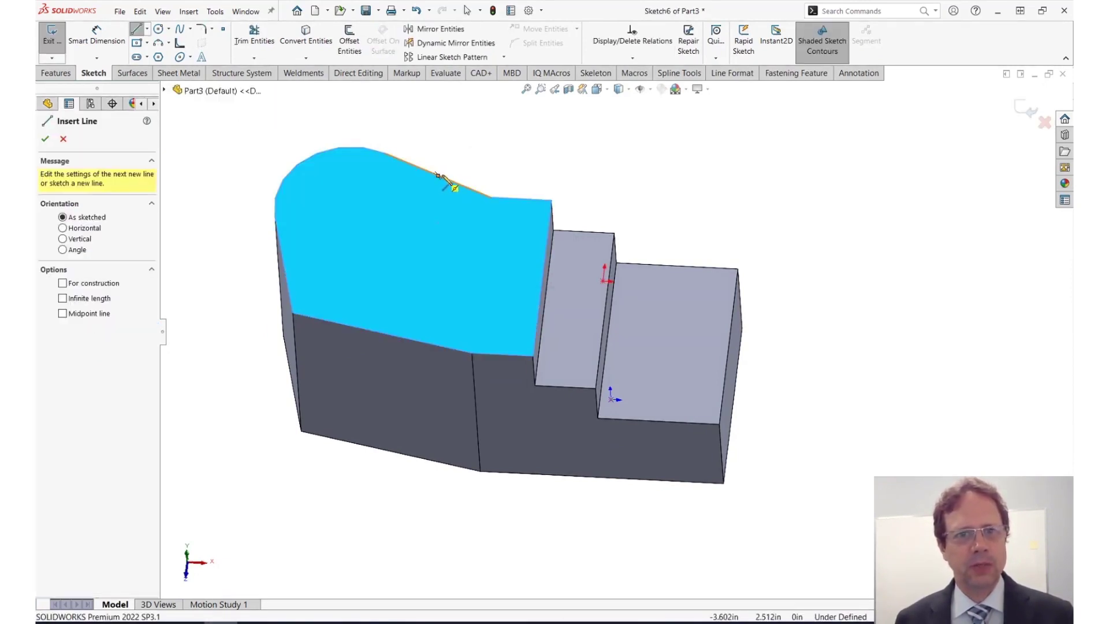
click(490, 197)
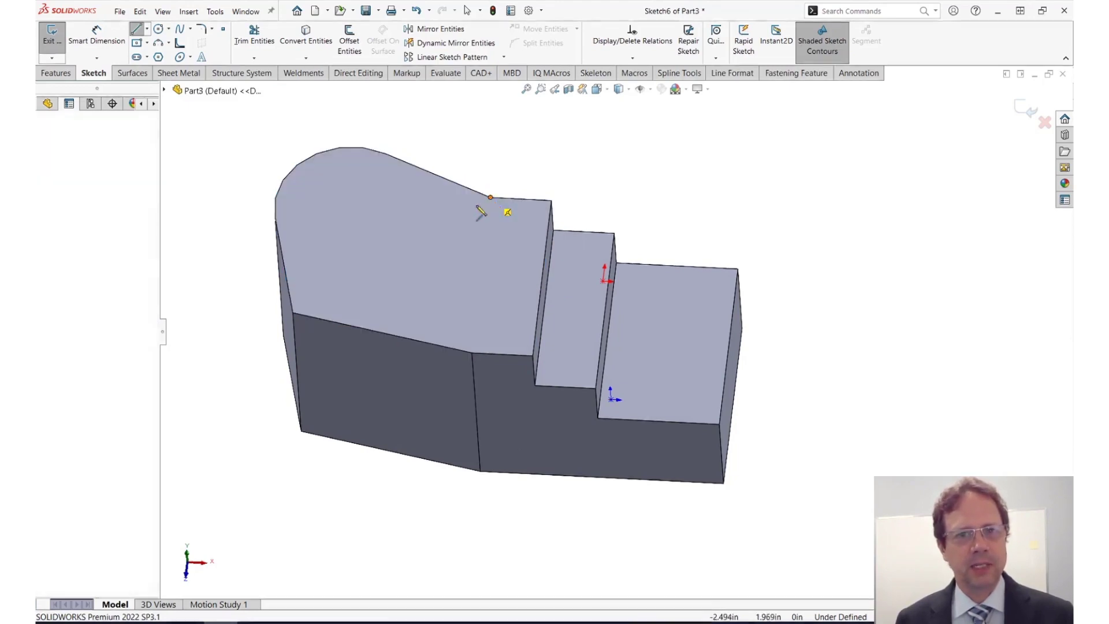
click(383, 333)
key(Escape)
key(Escape)
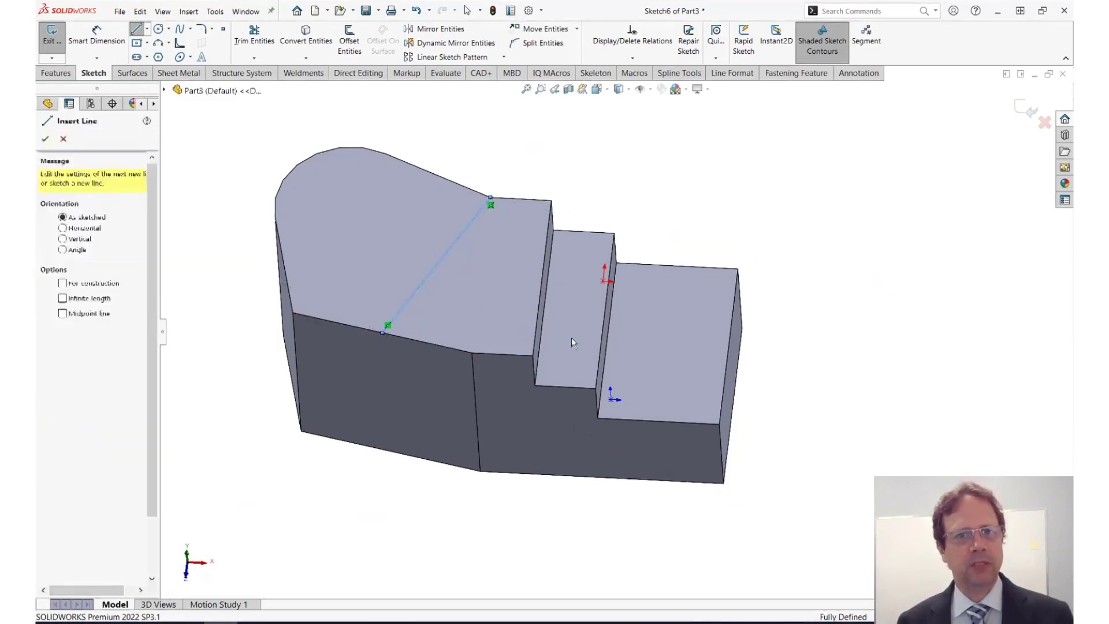
click(456, 241)
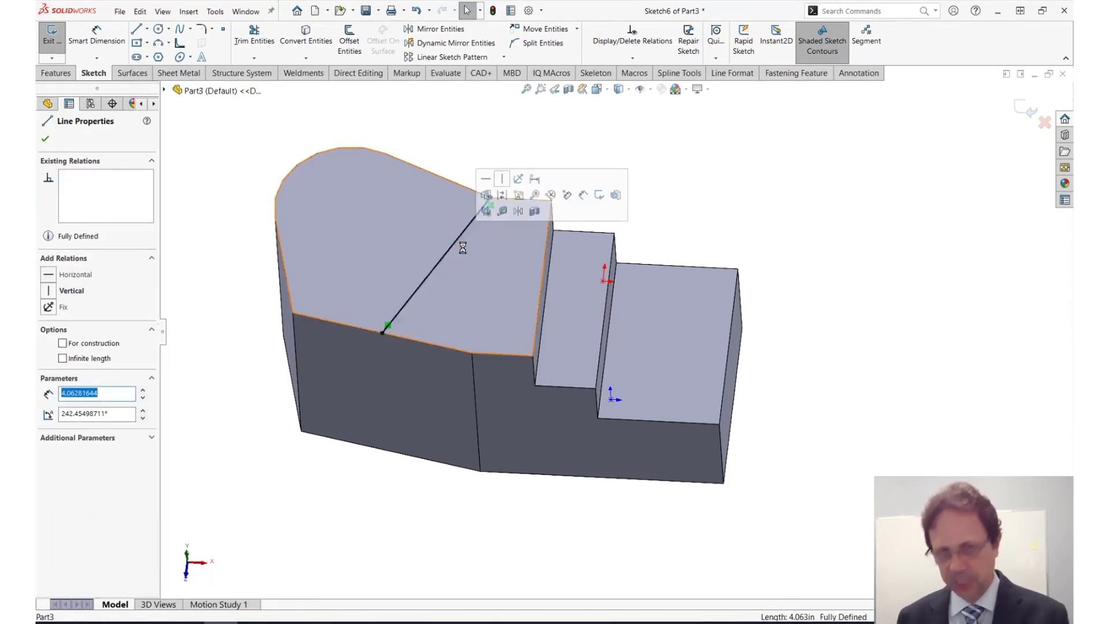
key(Delete)
Draw a four-segment zigzag from top edge to bottom edge and run Close Sketch to Model.
key(s)
click(523, 208)
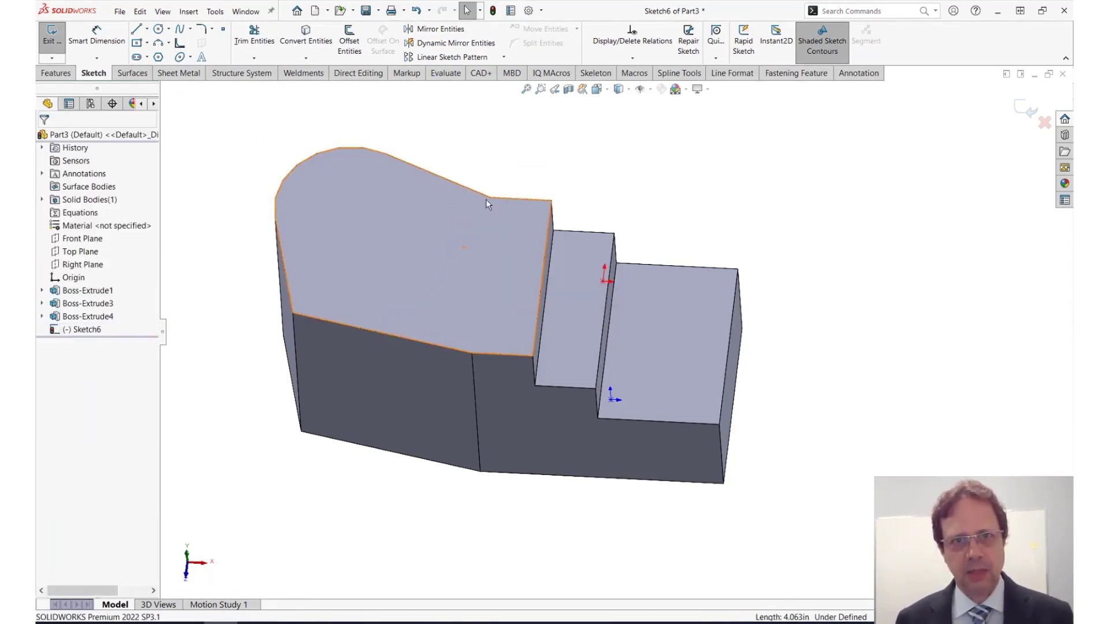
click(490, 198)
click(399, 210)
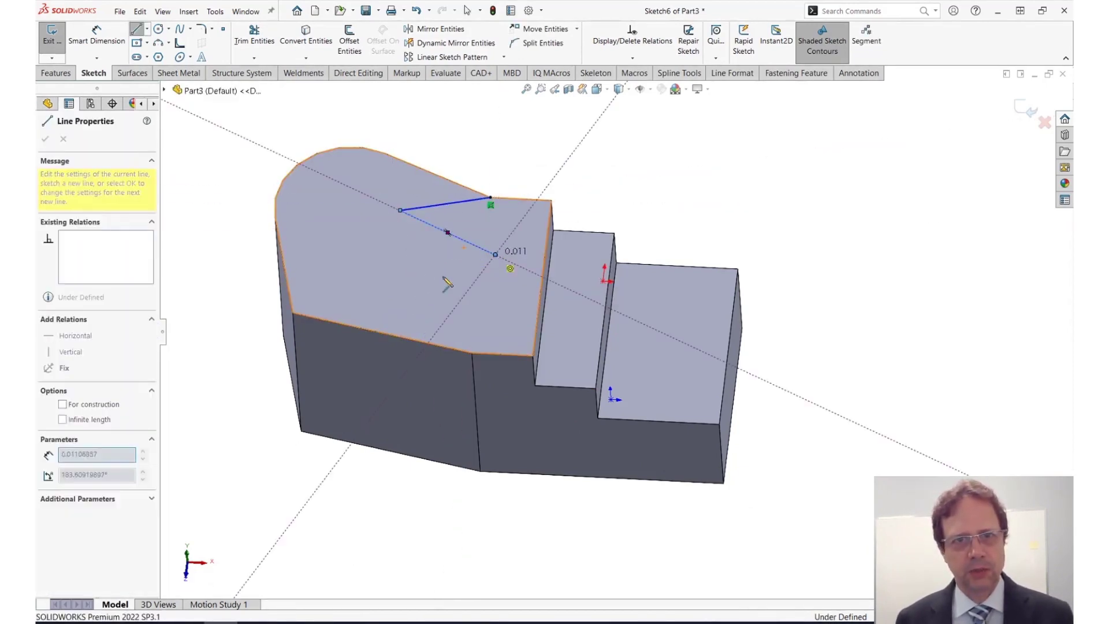
click(495, 254)
click(384, 287)
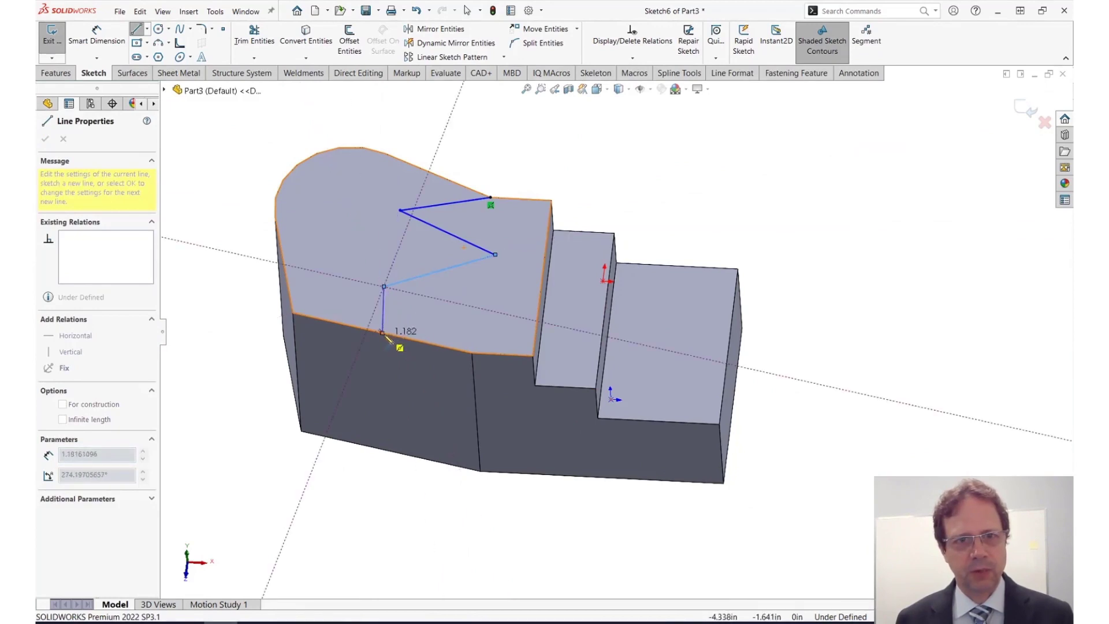
click(382, 333)
key(Escape)
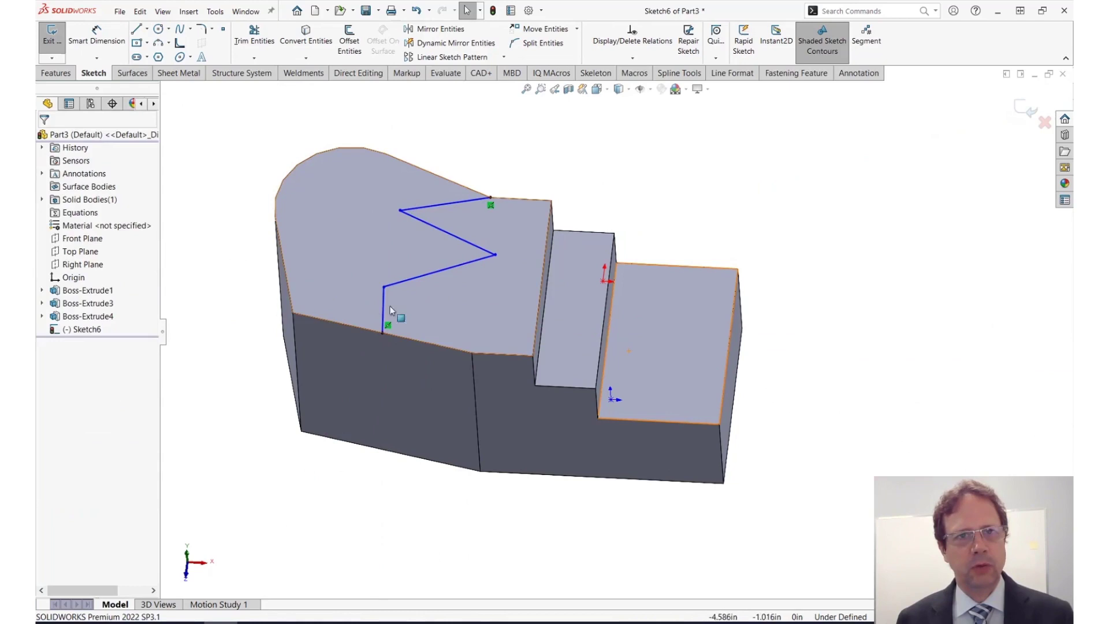
key(s)
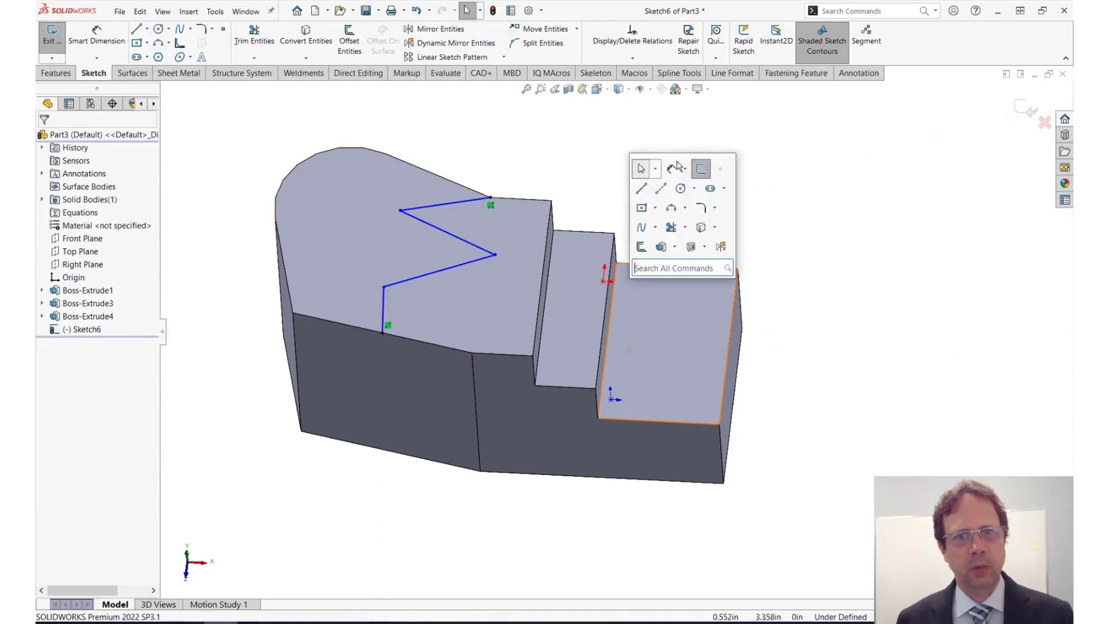
click(660, 246)
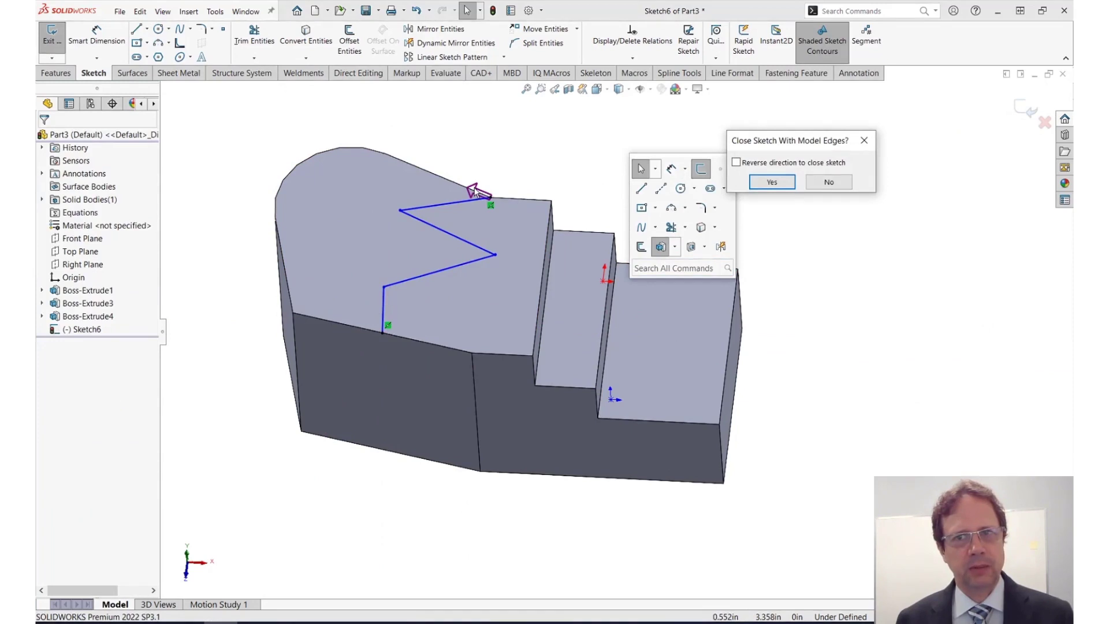
Reverse the closing side to the right-hand region and extrude it 1.000 in as Boss-Extrude5.
click(751, 164)
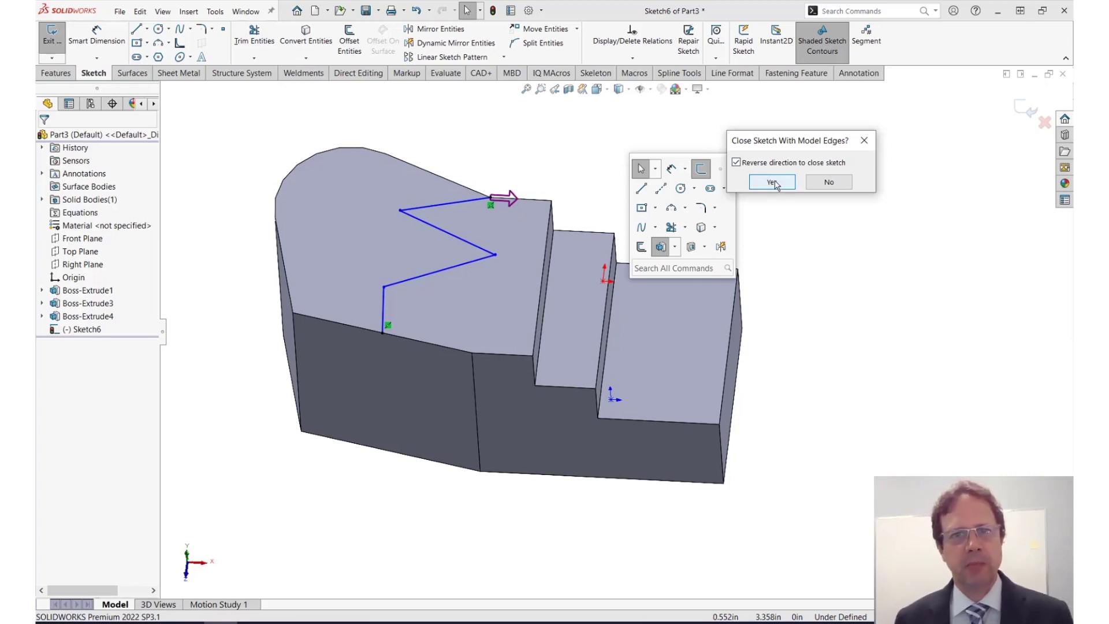
click(773, 182)
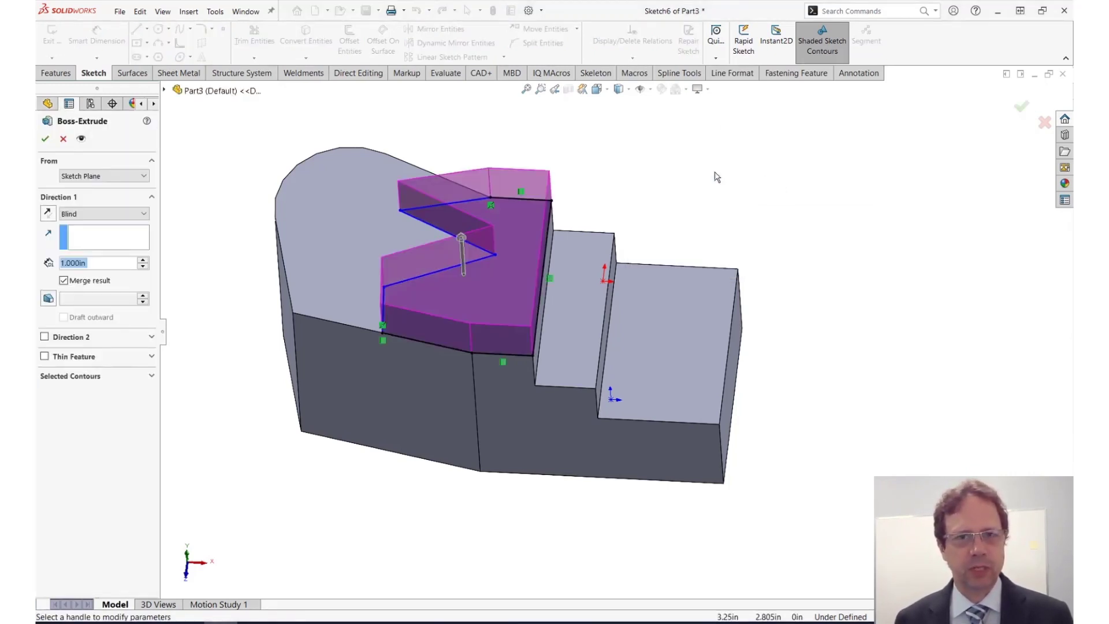
click(45, 138)
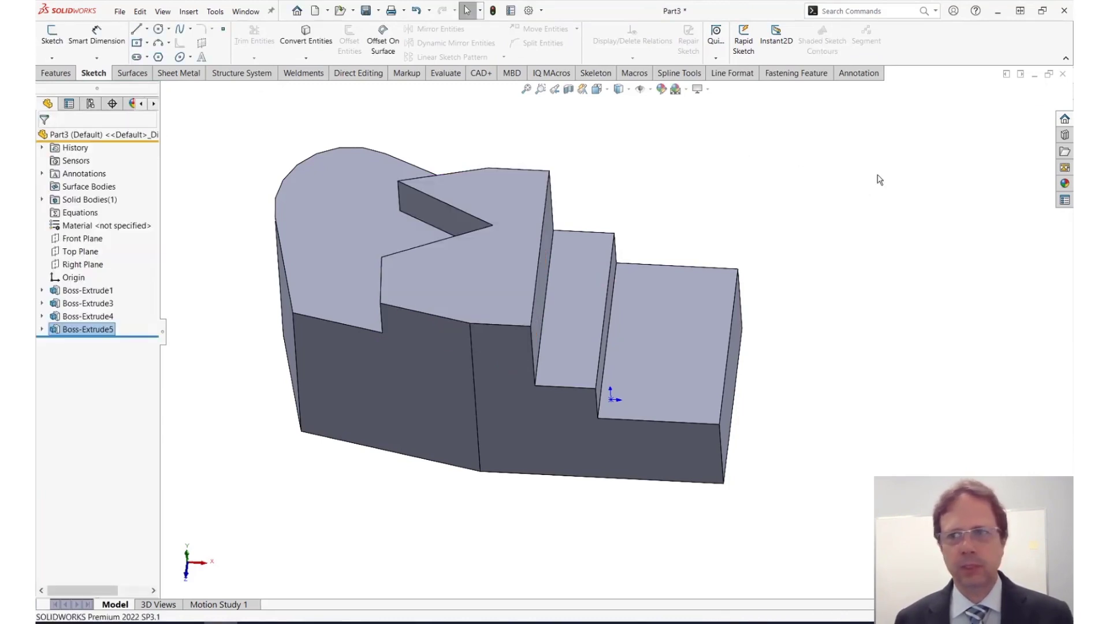